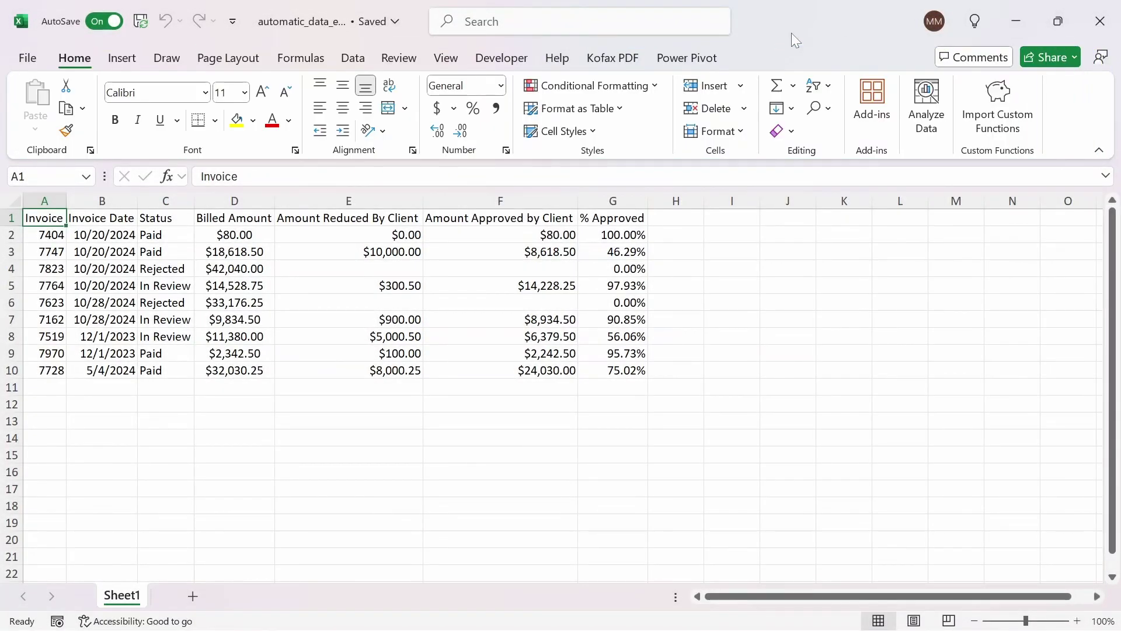
# Step: Open Excel Options from the File page and go to Customize Ribbon
pyautogui.click(37, 51)
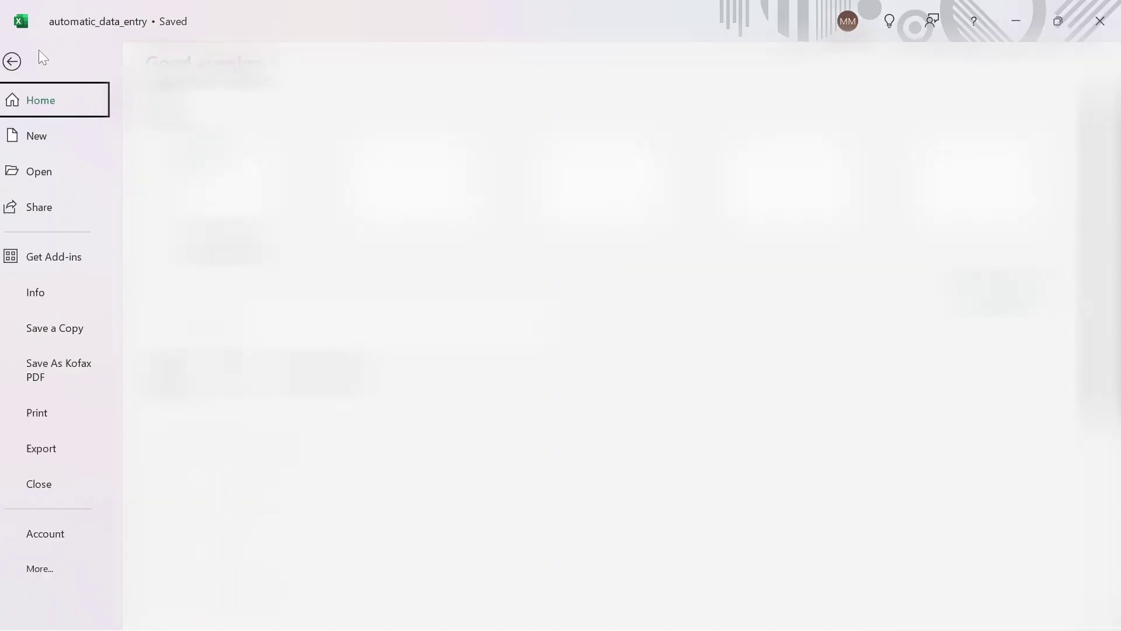
pyautogui.click(61, 566)
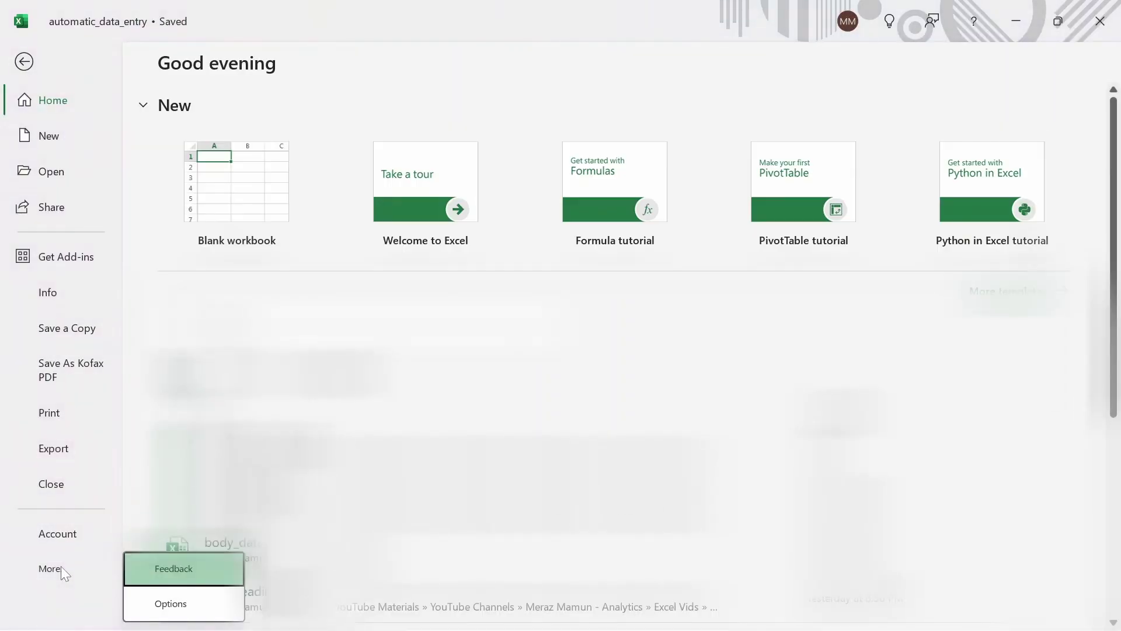
pyautogui.click(184, 606)
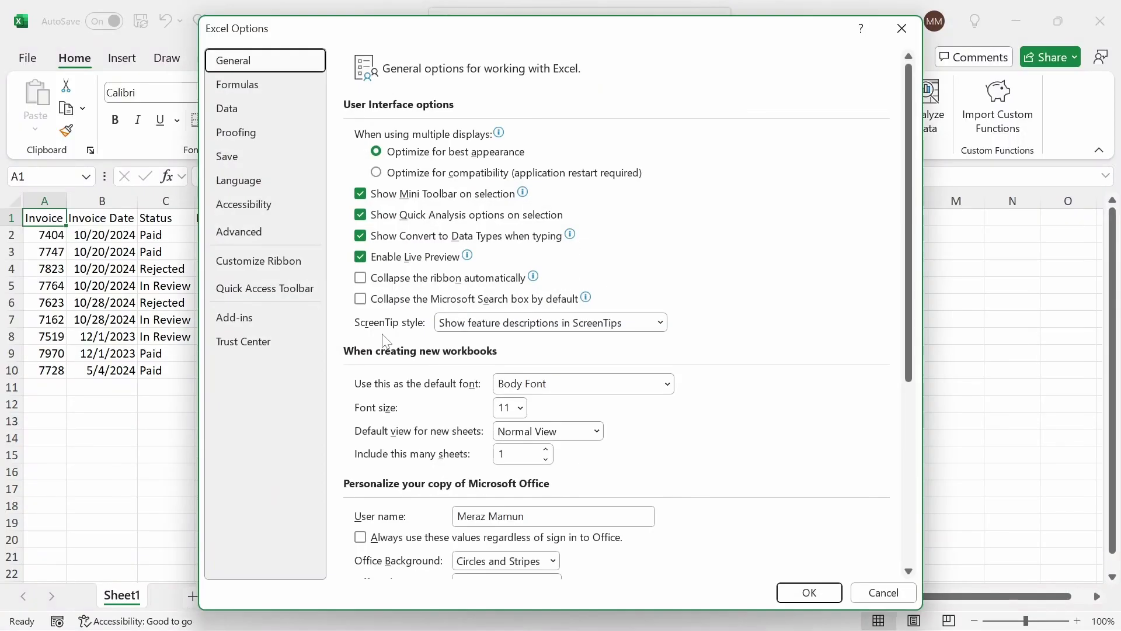
pyautogui.click(272, 265)
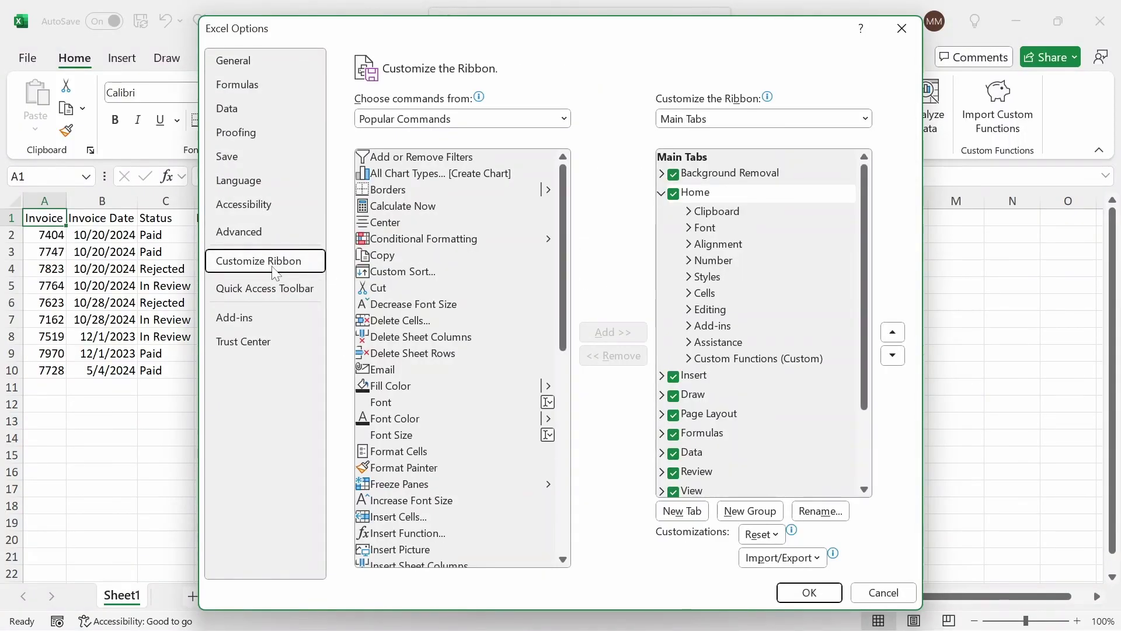
# Step: Switch 'Choose commands from' to All Commands and scroll down to the F entries
pyautogui.click(564, 120)
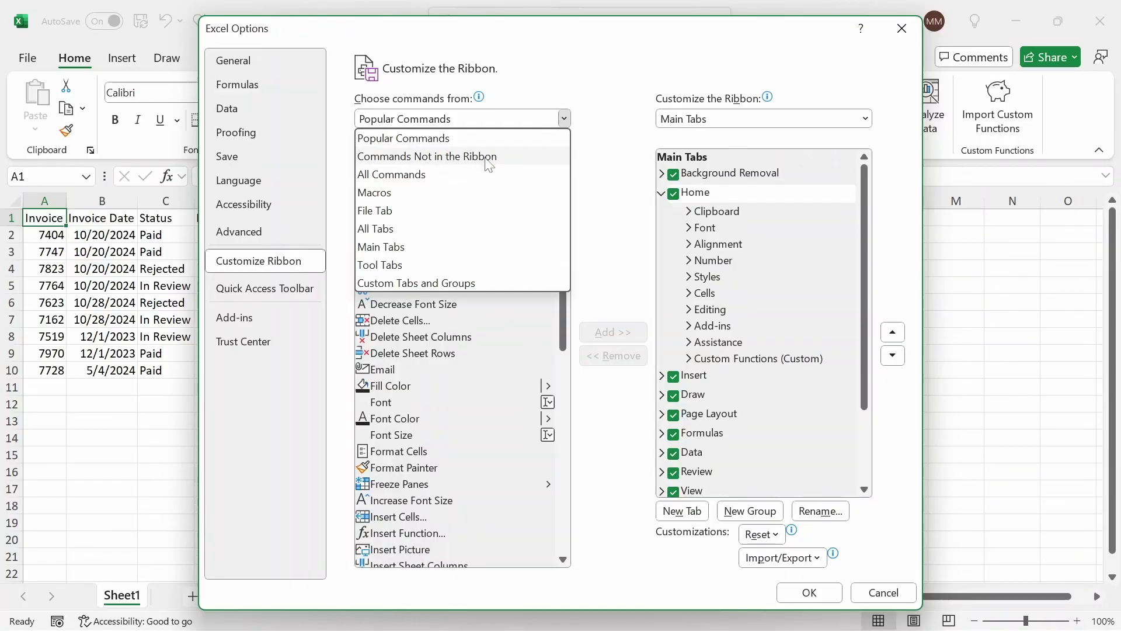
pyautogui.press('Escape')
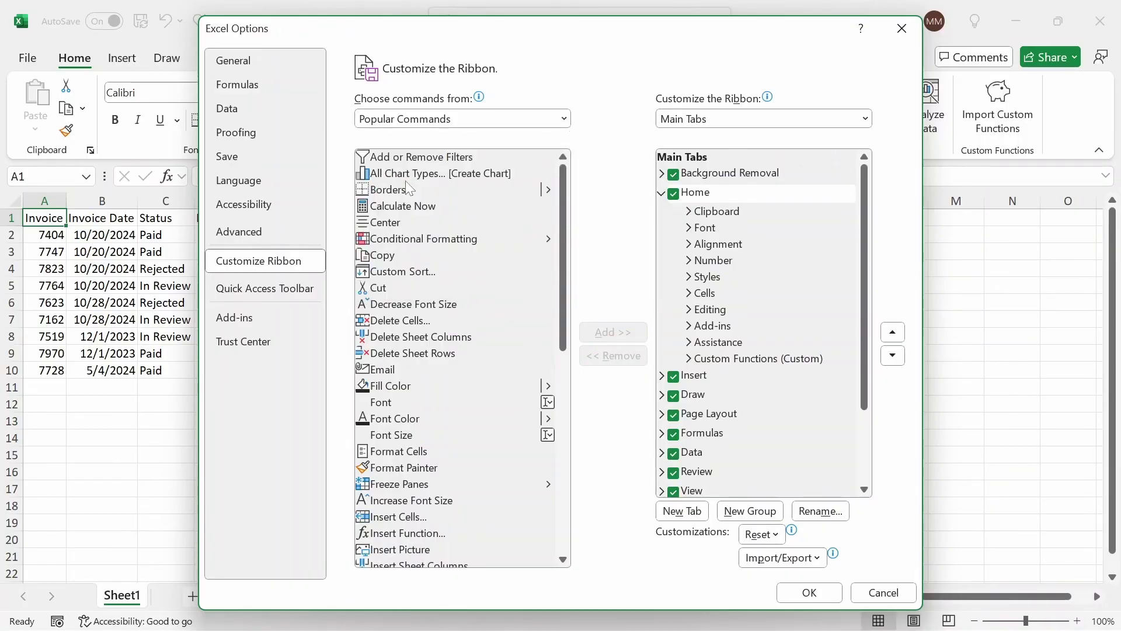
pyautogui.press('Down')
pyautogui.press('Down')
pyautogui.moveTo(565, 174); pyautogui.dragTo(574, 287)
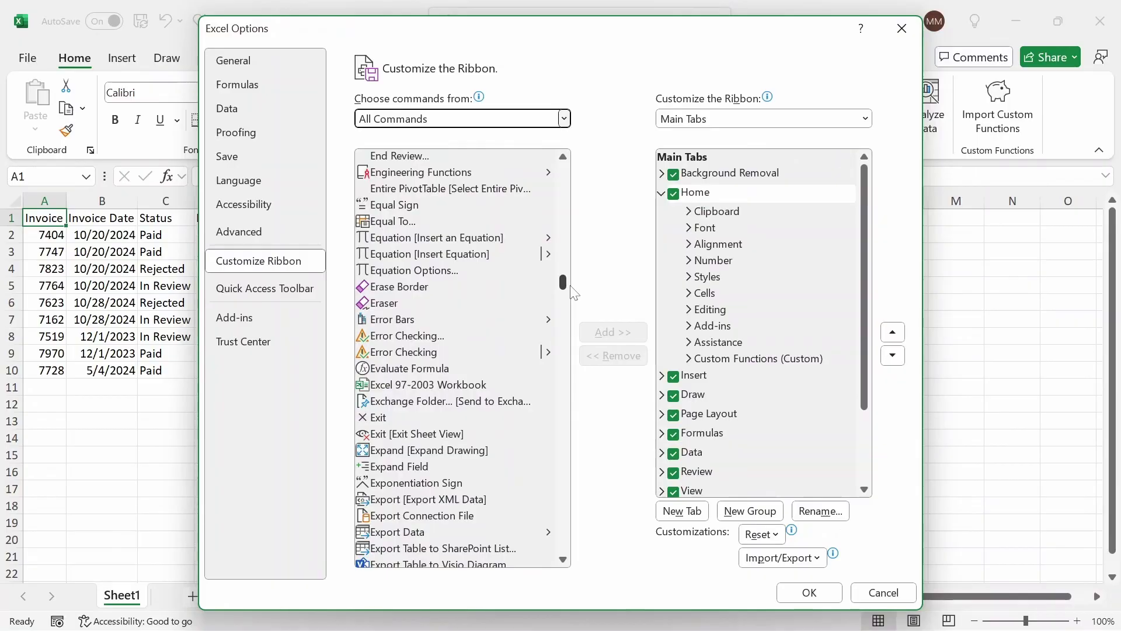
pyautogui.click(563, 291)
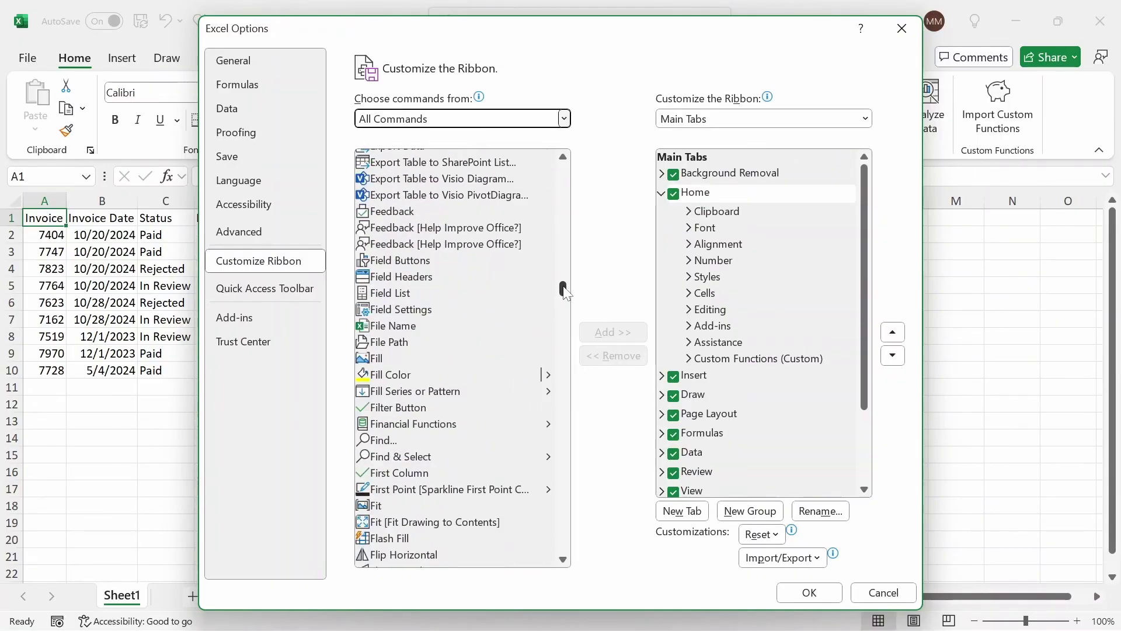
pyautogui.click(564, 294)
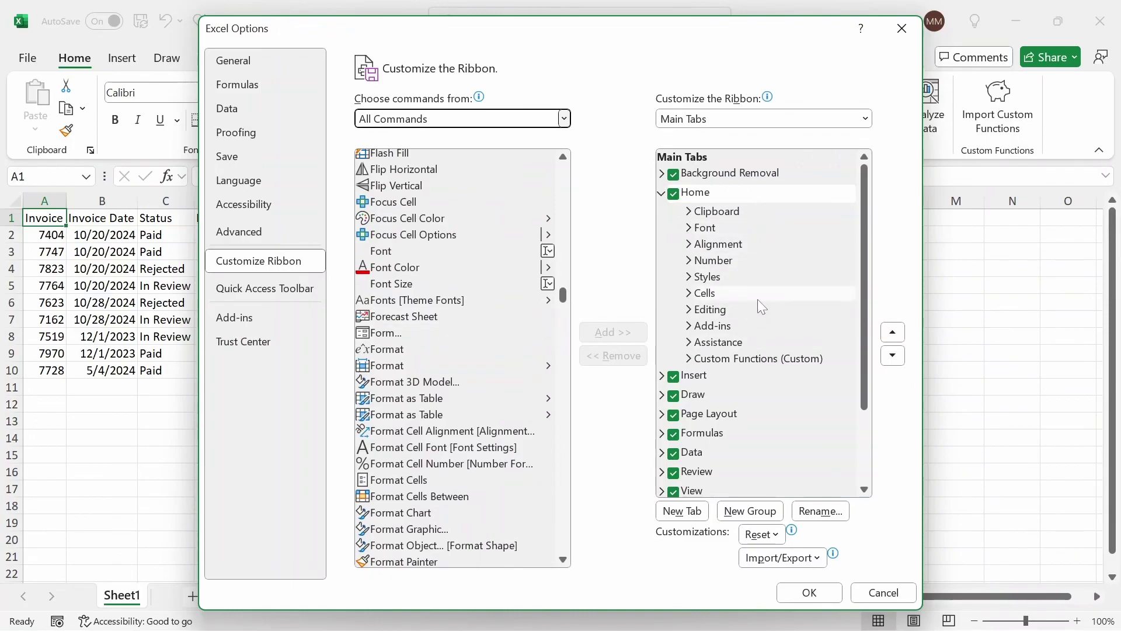
# Step: Add a new custom ribbon tab and rename it 'Form'
pyautogui.click(682, 511)
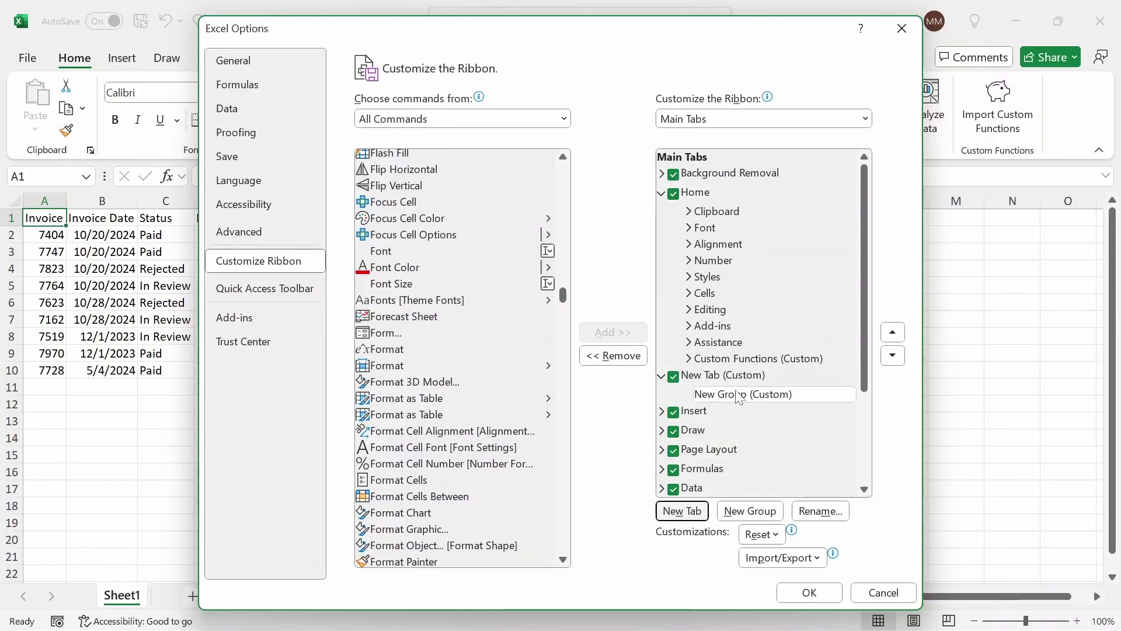
pyautogui.click(713, 376)
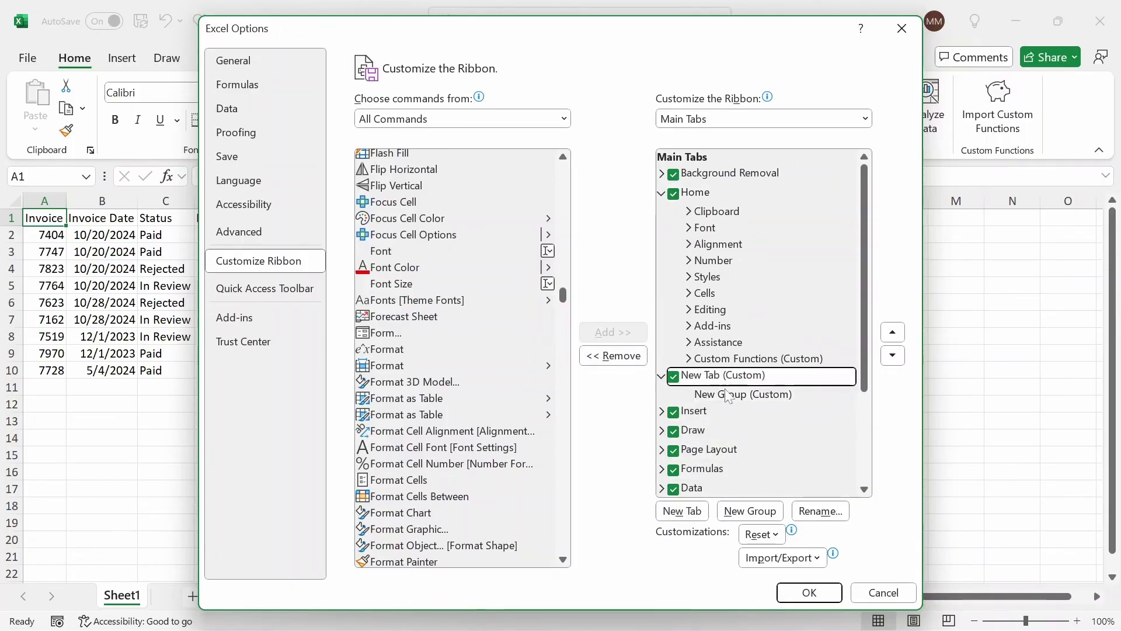
pyautogui.click(820, 511)
pyautogui.write('Form')
pyautogui.press('Return')
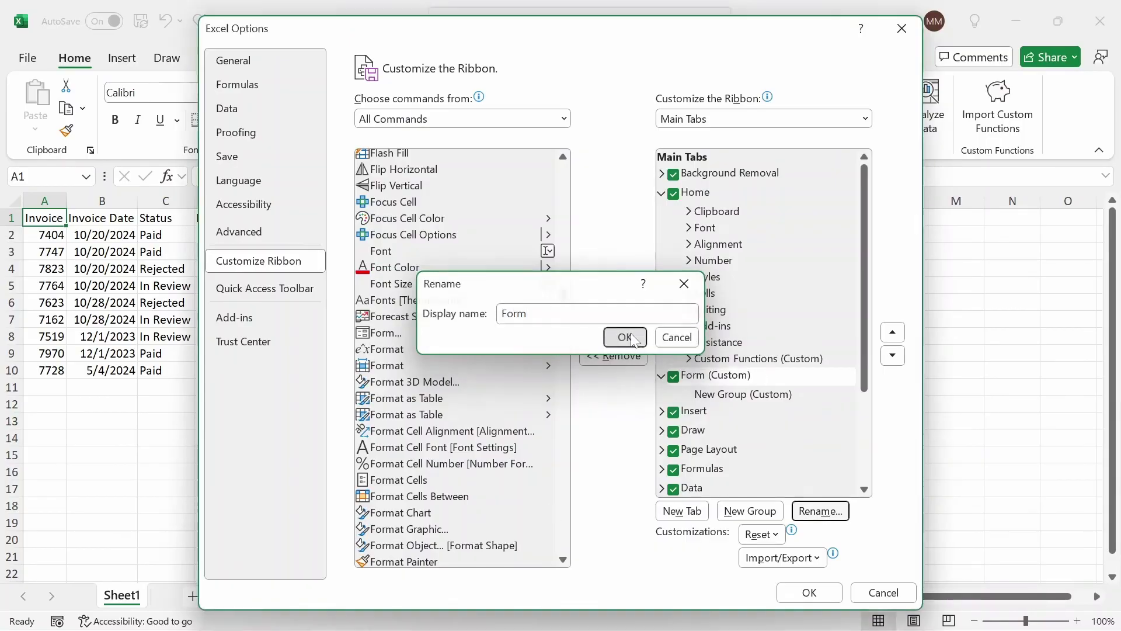
# Step: Rename the new tab's group to 'Data Entry Form' and give it an icon
pyautogui.click(734, 398)
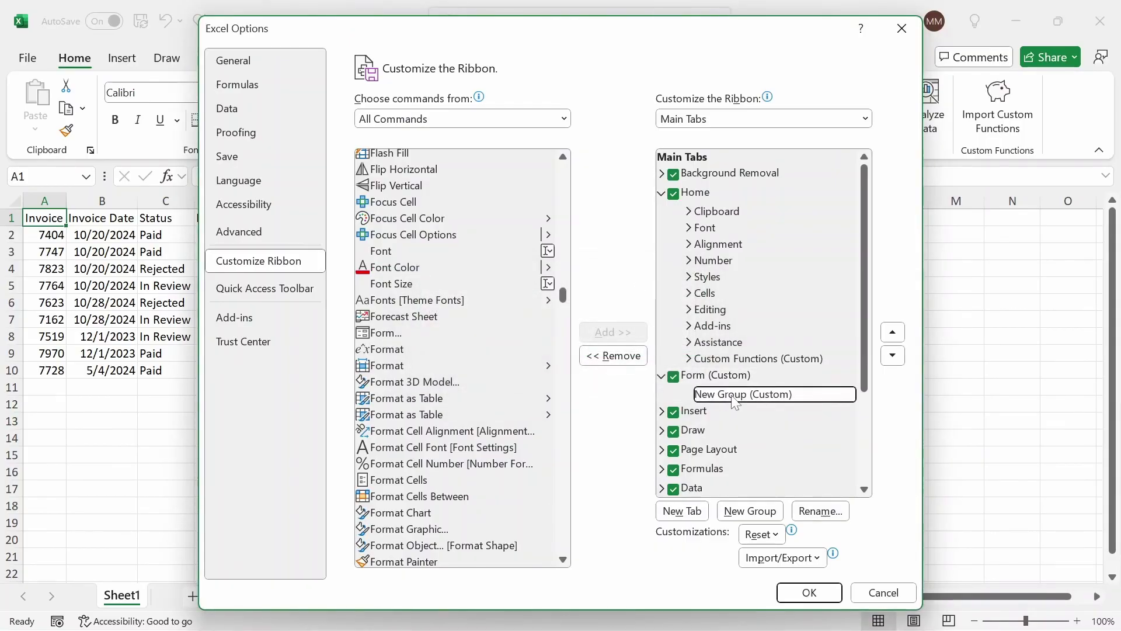
pyautogui.click(819, 511)
pyautogui.write('Data Entry Form')
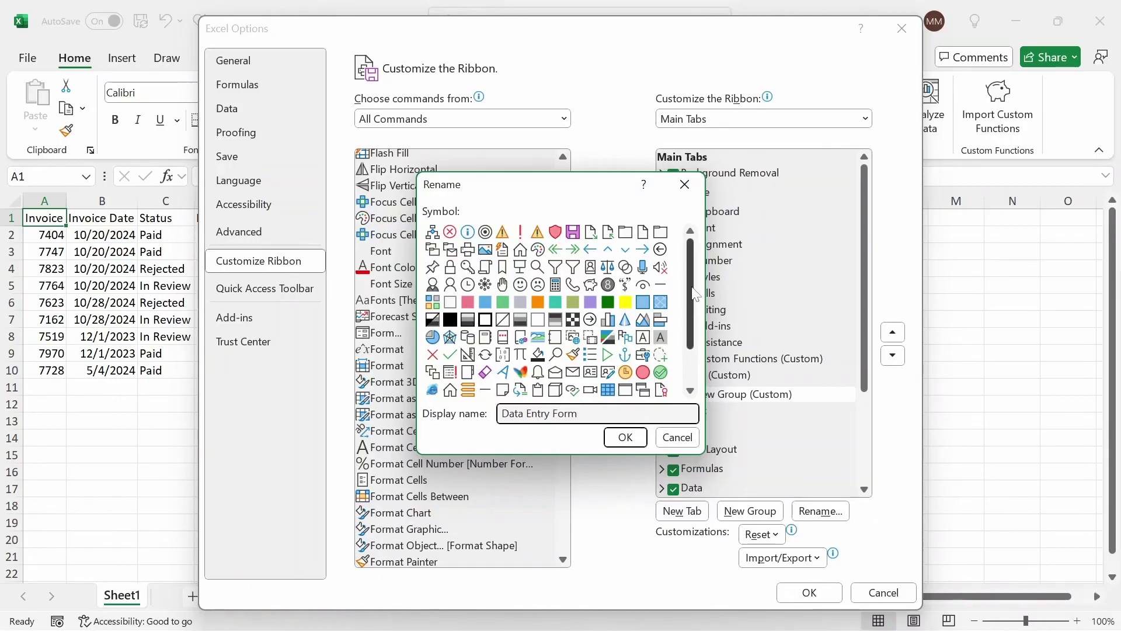
pyautogui.scroll(-1, 642, 374)
pyautogui.click(642, 372)
pyautogui.click(624, 436)
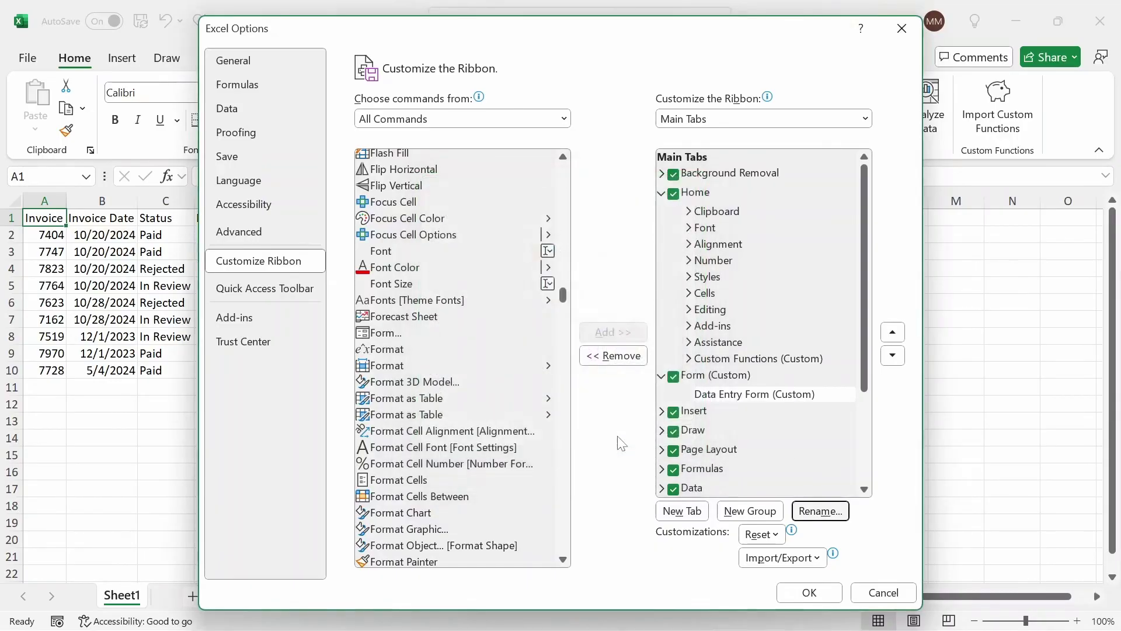
# Step: Add the Form command to the Data Entry Form group and save the changes
pyautogui.click(404, 331)
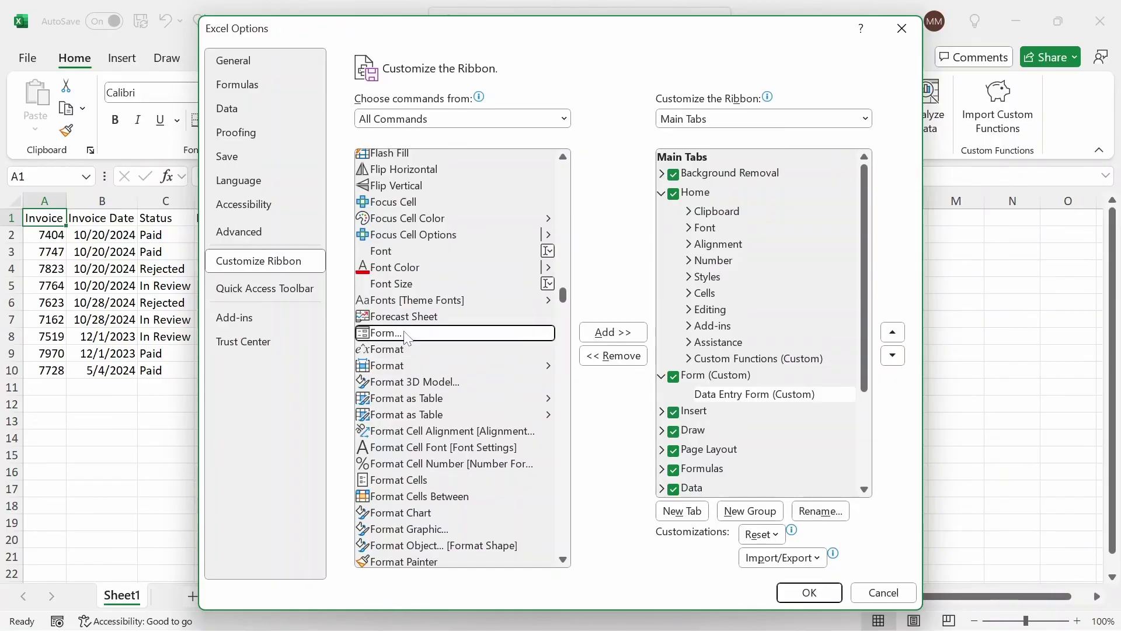
pyautogui.click(622, 333)
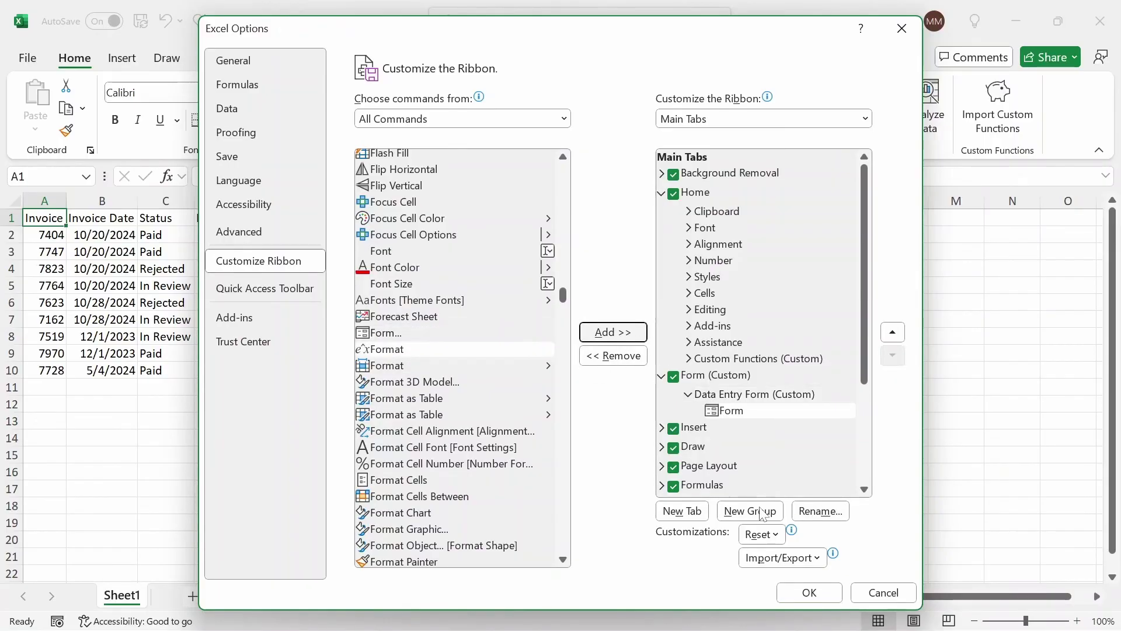
pyautogui.click(809, 592)
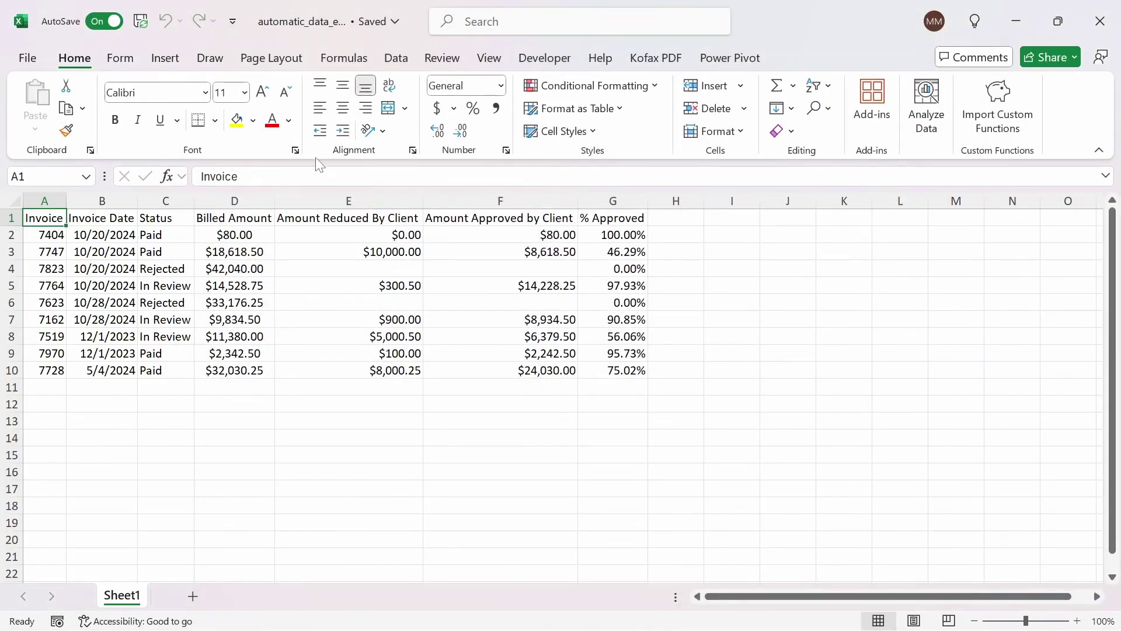
# Step: Switch to the new Form tab to show its Data Entry Form group
pyautogui.click(118, 63)
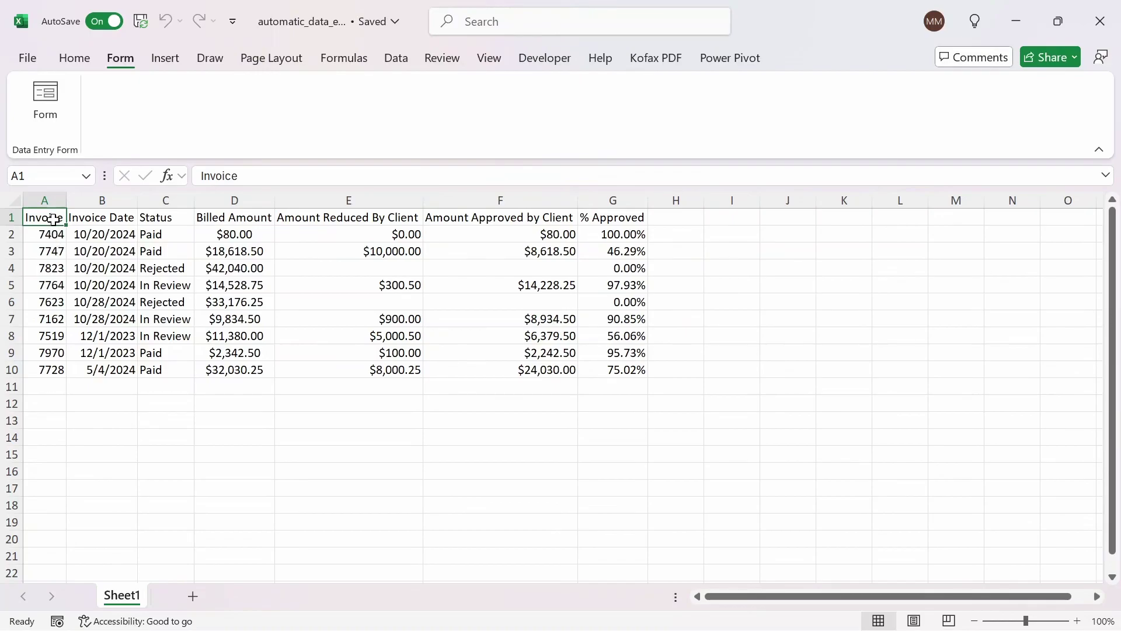
# Step: Open the data form and enter new invoice 7777: 5/5/2022, Paid, 500, 100, 400
pyautogui.click(45, 100)
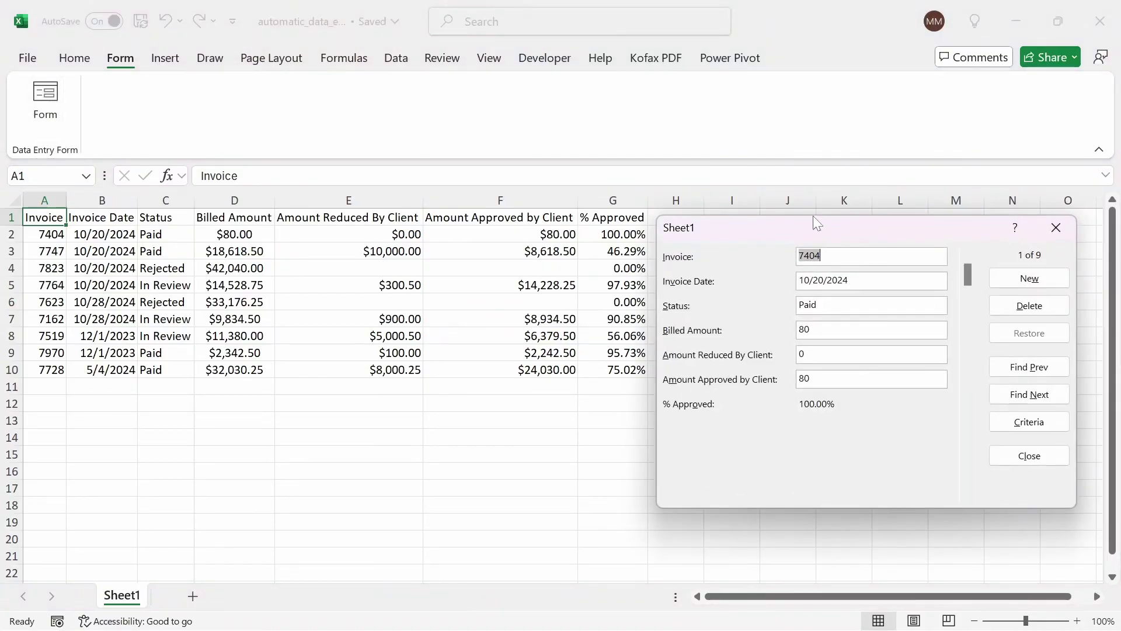
pyautogui.moveTo(816, 223)
pyautogui.mouseDown()
pyautogui.moveTo(746, 206)
pyautogui.moveTo(808, 227)
pyautogui.mouseUp()
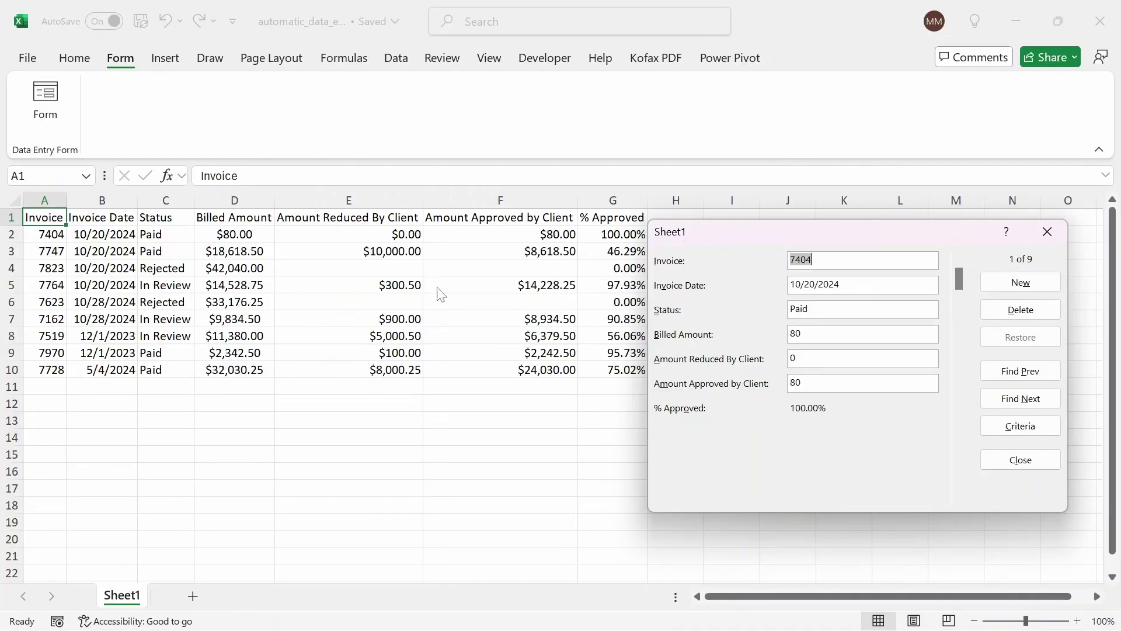
pyautogui.click(1019, 282)
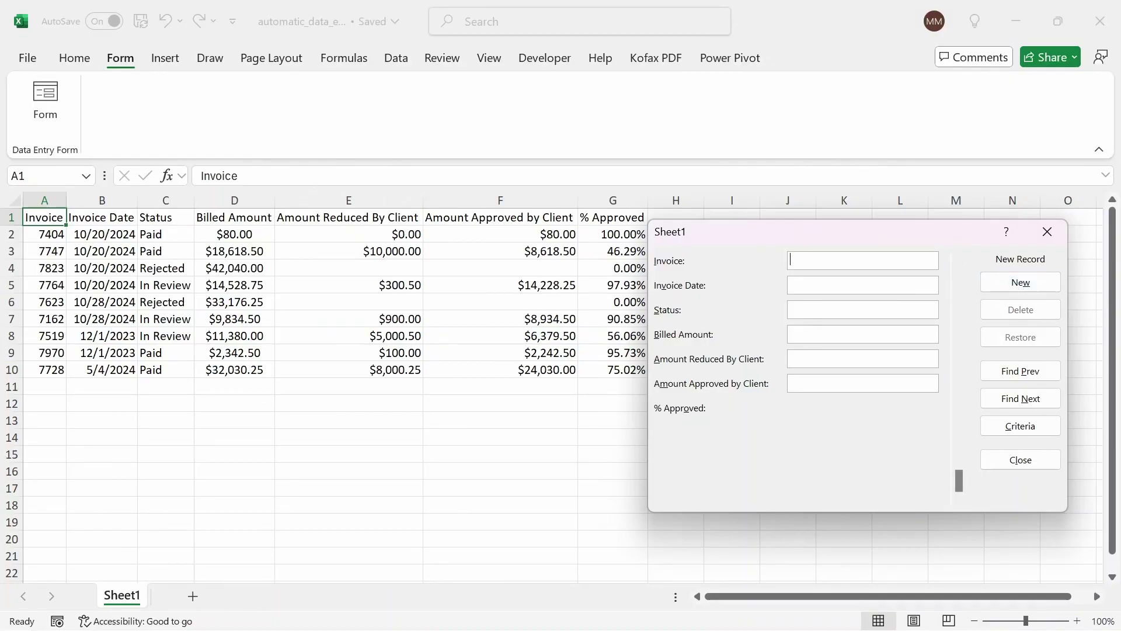
pyautogui.write('7777')
pyautogui.press('Tab')
pyautogui.write('5/5/20')
pyautogui.write('22')
pyautogui.write('P')
pyautogui.write('aid')
pyautogui.write('500')
pyautogui.write('100')
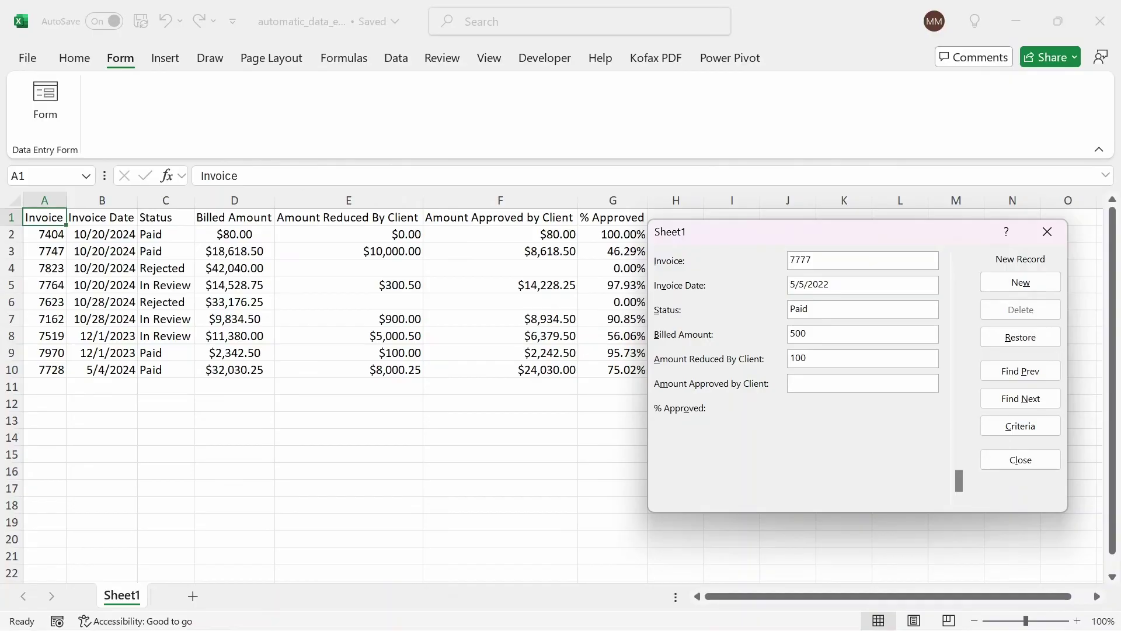
pyautogui.write('400')
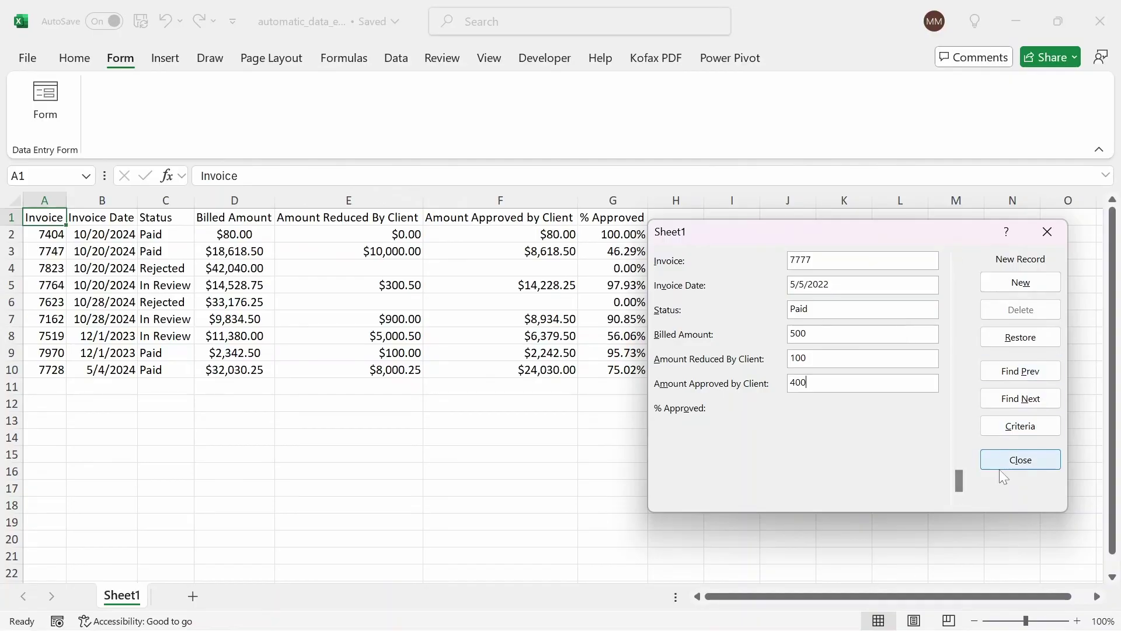
# Step: Save invoice 7777 into row 11 and check its % Approved formula in G11
pyautogui.click(1016, 461)
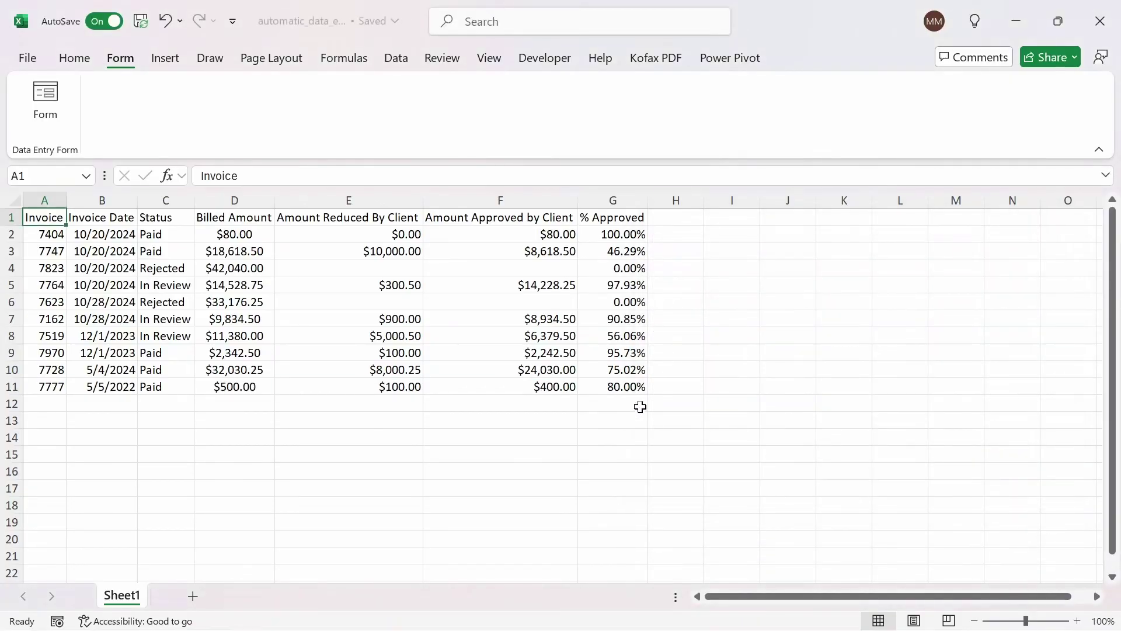
pyautogui.moveTo(35, 389); pyautogui.dragTo(518, 379)
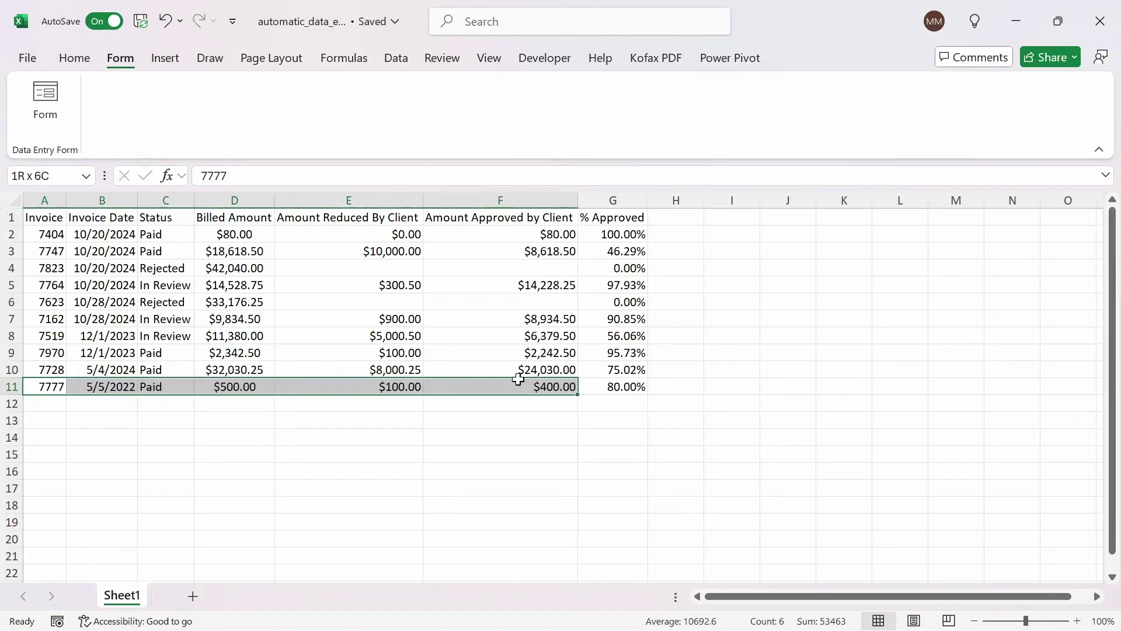
pyautogui.click(625, 384)
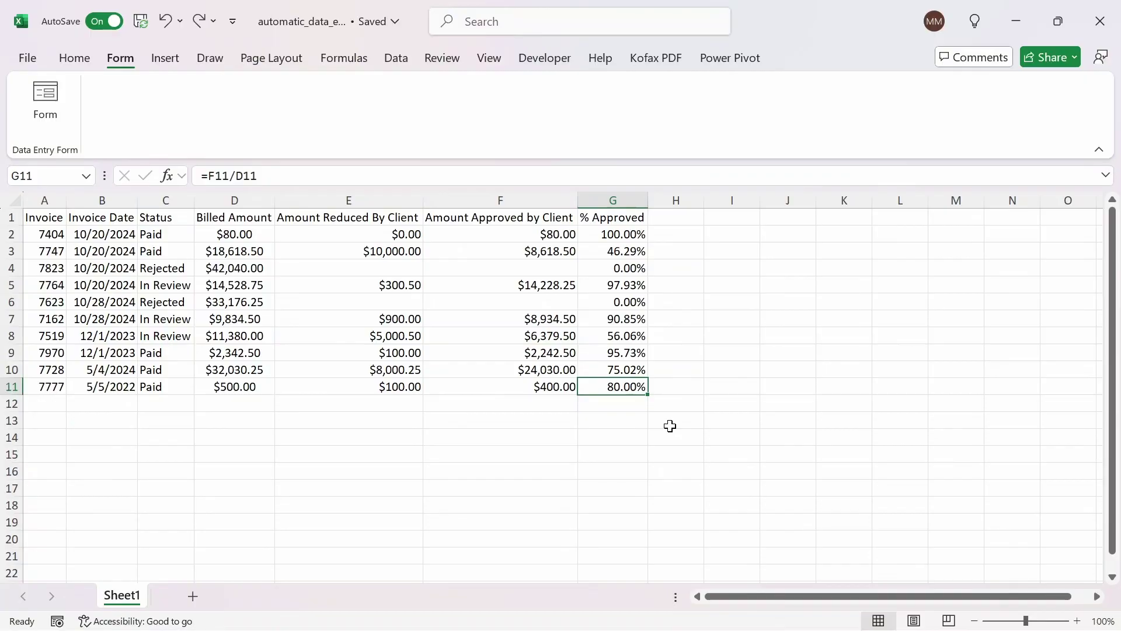
# Step: Add invoice 7778 dated 5/5/2023 with status Rejected as a new record in row 12
pyautogui.click(47, 99)
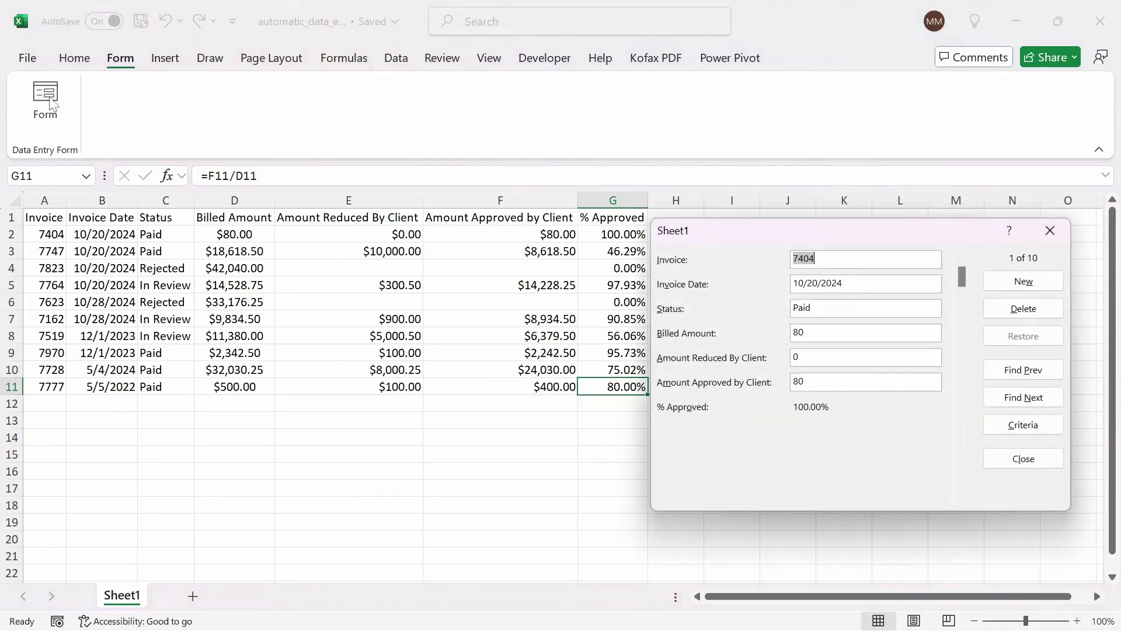
pyautogui.click(1016, 284)
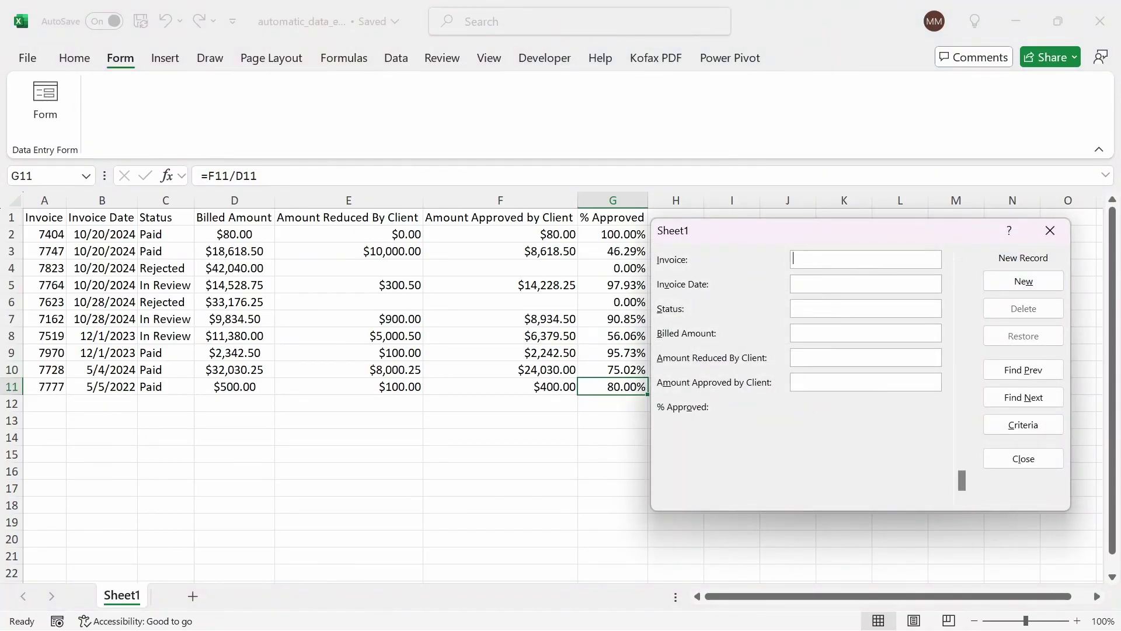
pyautogui.write('7778')
pyautogui.press('Tab')
pyautogui.write('5/5/2023')
pyautogui.press('Tab')
pyautogui.write('Rejected')
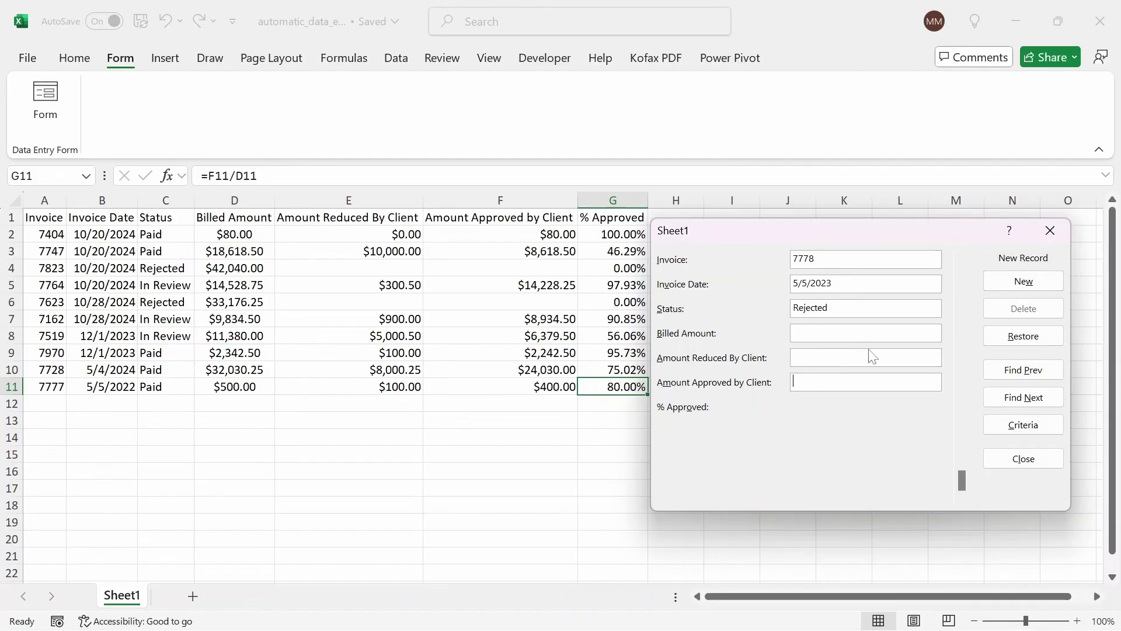
pyautogui.press('Tab')
pyautogui.press('Tab')
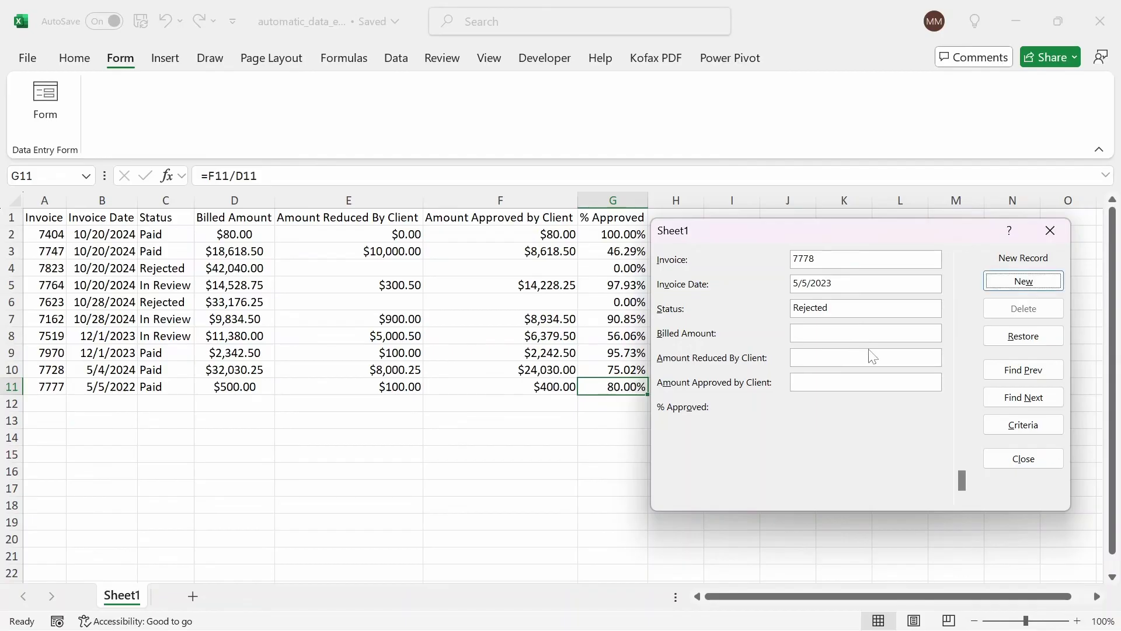
pyautogui.click(1031, 459)
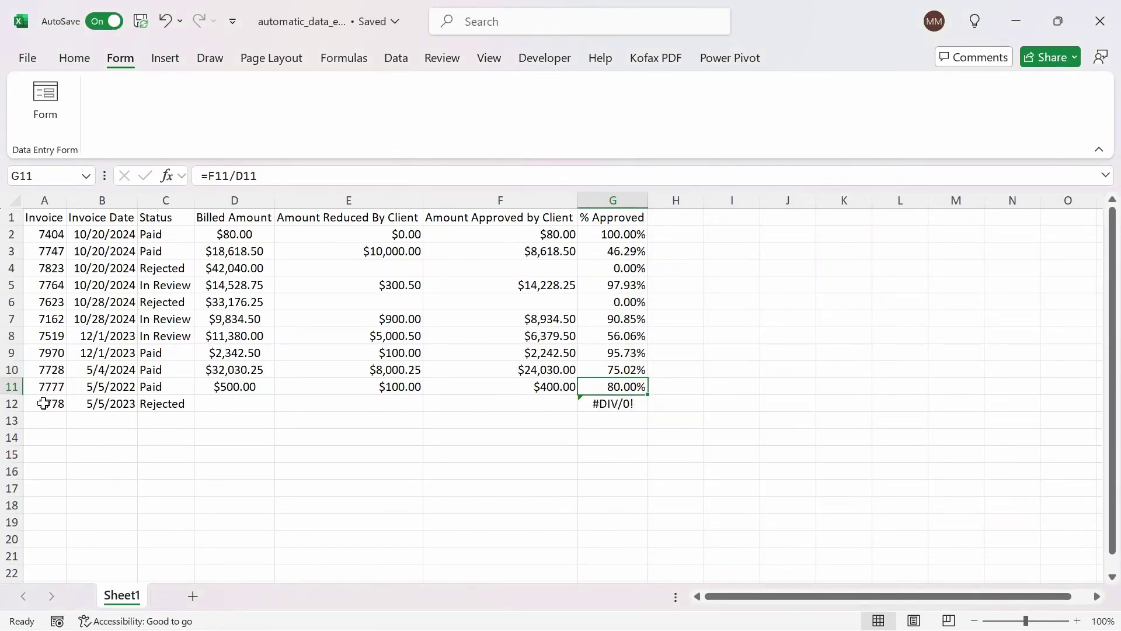
pyautogui.moveTo(44, 404); pyautogui.dragTo(514, 403)
# Step: Change the G2 formula to =IFERROR(F2/D2,0) to handle the #DIV/0! error
pyautogui.click(604, 403)
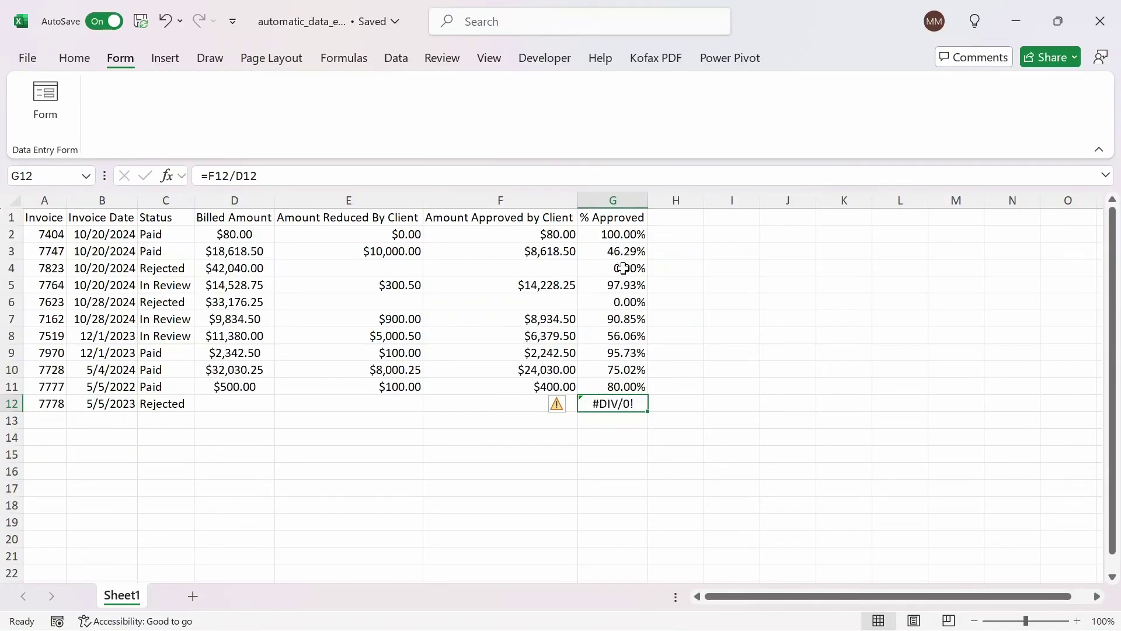
pyautogui.click(626, 233)
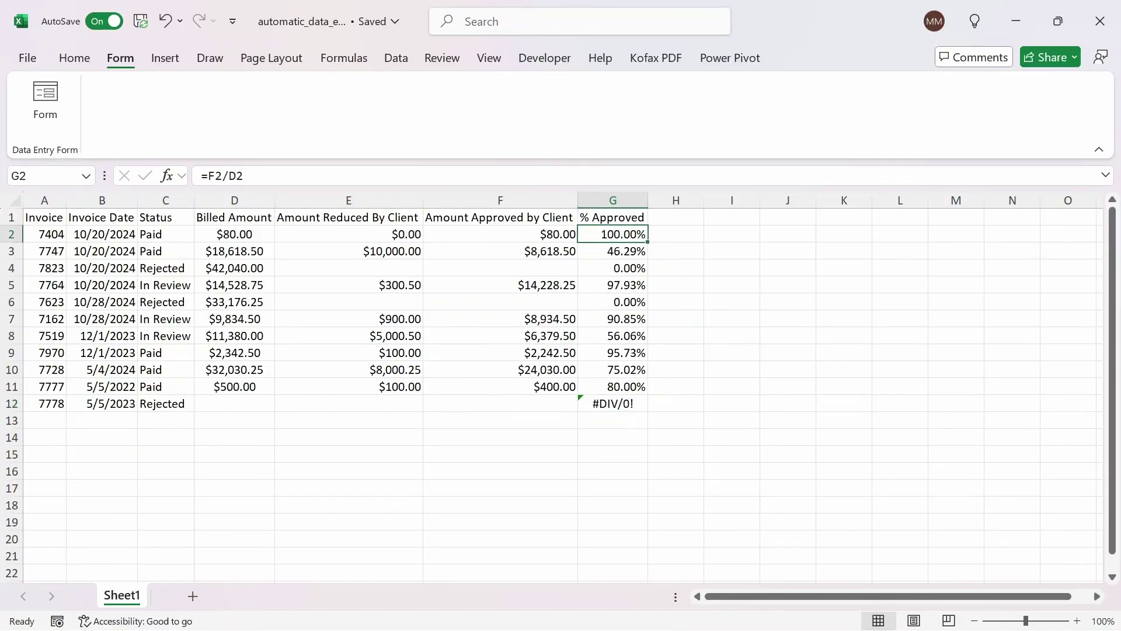
pyautogui.press('F2')
pyautogui.press('Home')
pyautogui.press('Right')
pyautogui.write('IFERROR(F2/D2')
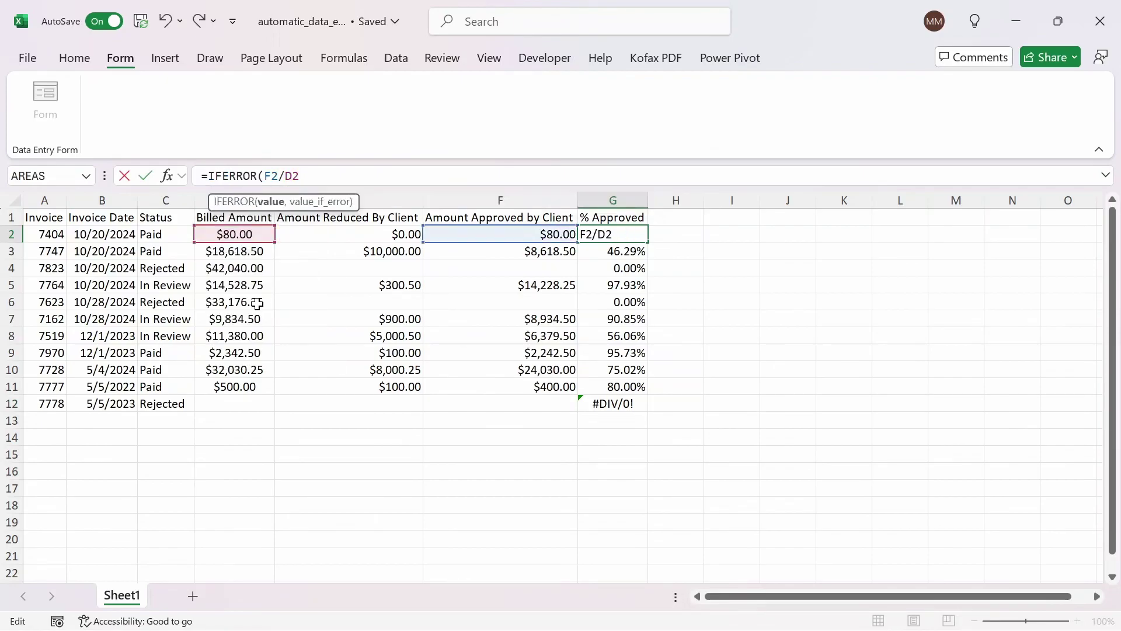
pyautogui.write(',0')
pyautogui.press('Return')
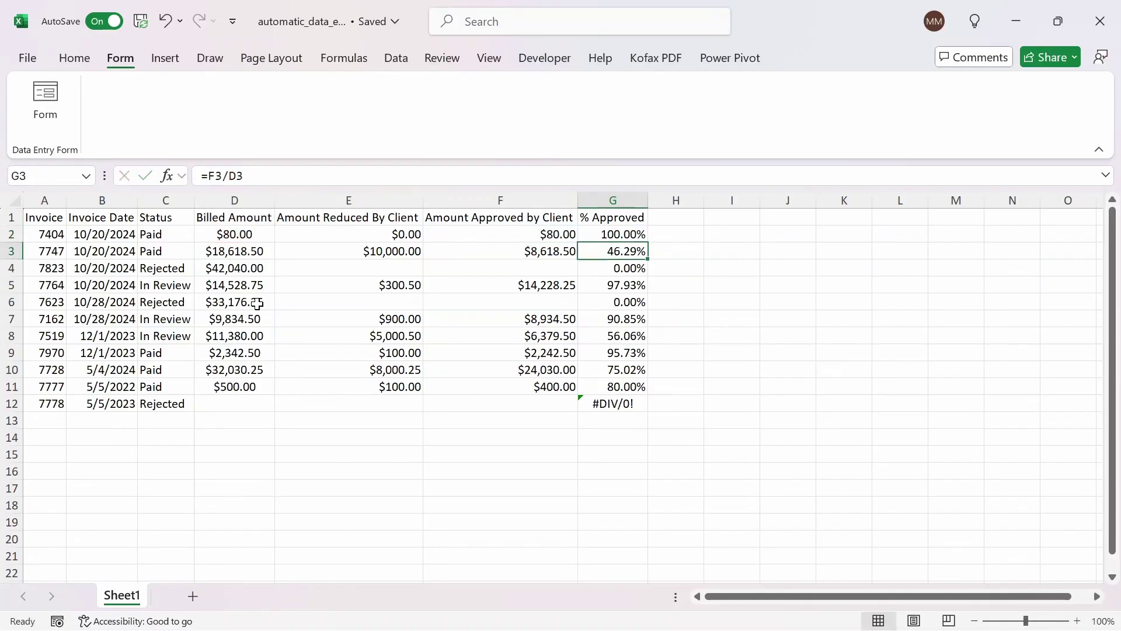
# Step: Fill the IFERROR formula down from G2 through G12
pyautogui.press('Up')
pyautogui.hotkey('ctrl', 'shift', 'Down')
pyautogui.hotkey('ctrl', 'd')
pyautogui.press('Down')
pyautogui.press('Down')
pyautogui.press('Down')
pyautogui.press('Down')
pyautogui.press('Down')
pyautogui.press('Down')
pyautogui.press('Down')
pyautogui.press('Down')
pyautogui.press('Down')
pyautogui.press('Down')
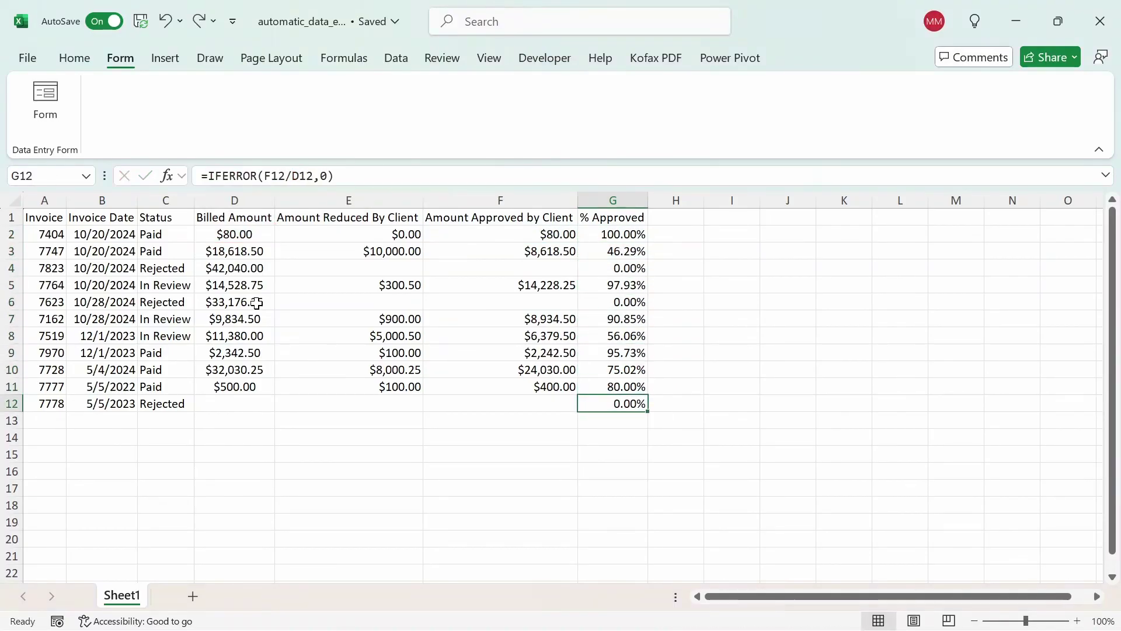
# Step: Reopen the data form, page forward through records, then back to record 1
pyautogui.click(45, 100)
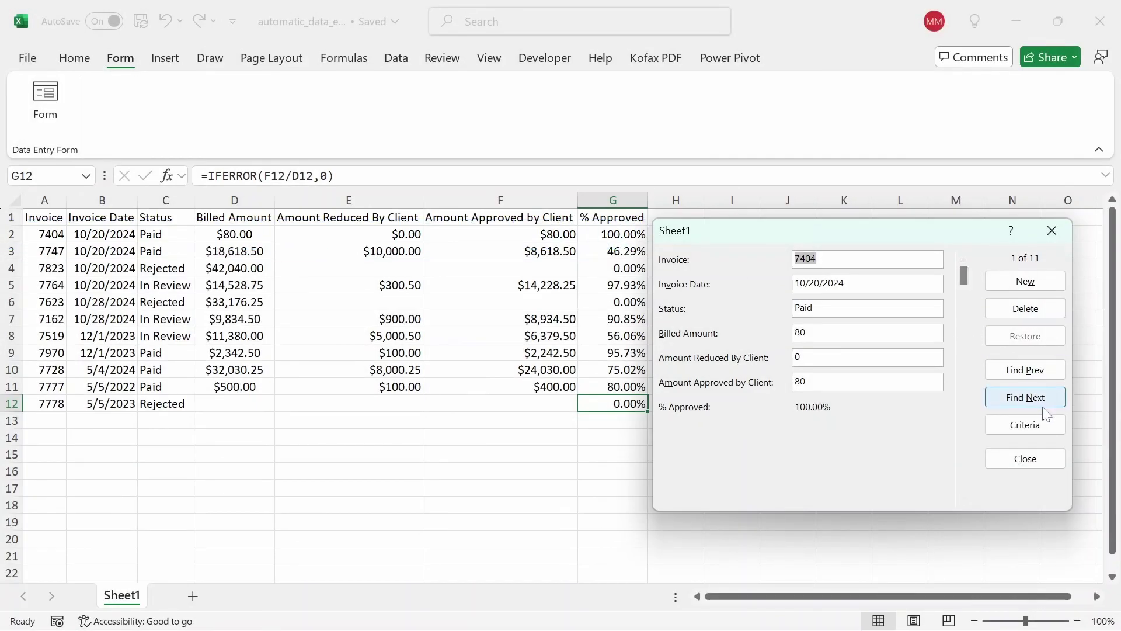
pyautogui.click(1042, 407)
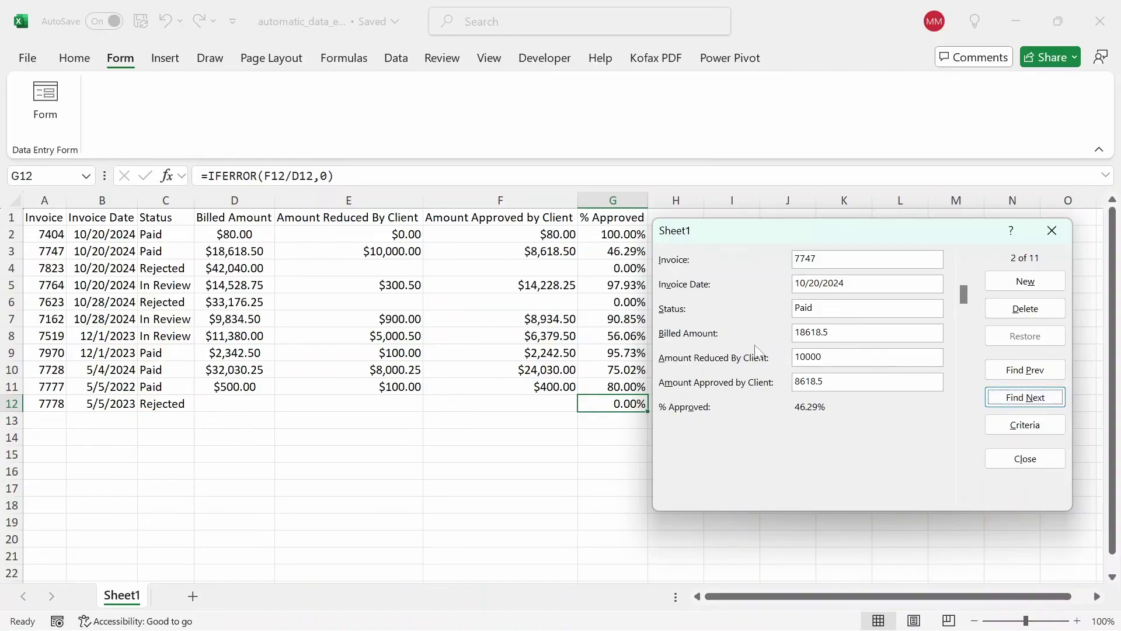
pyautogui.click(1025, 399)
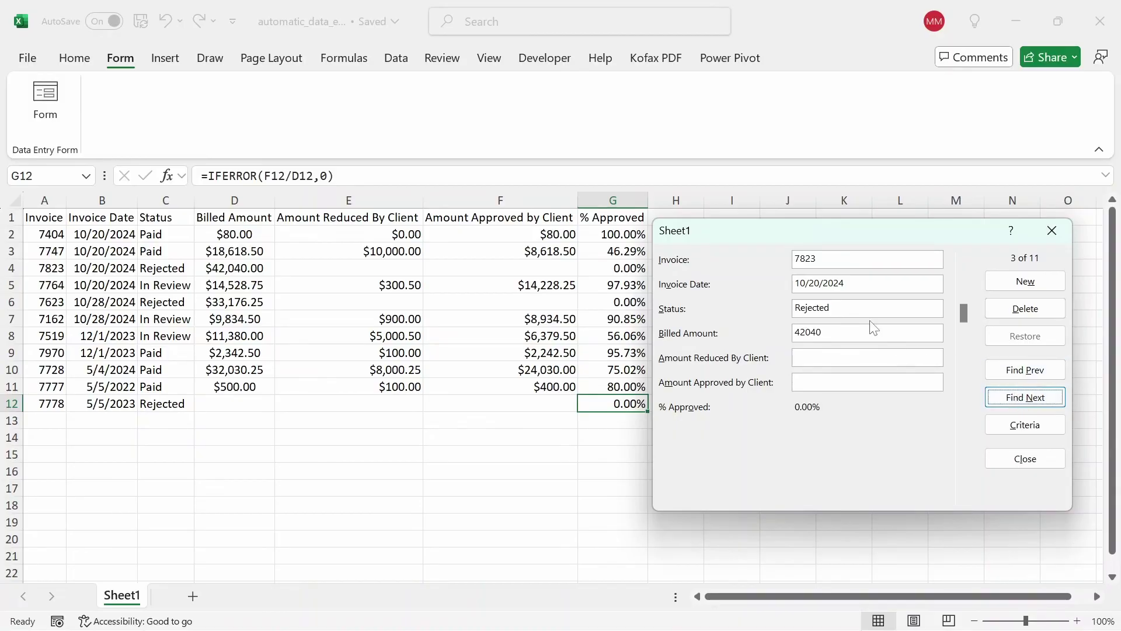
pyautogui.click(1023, 371)
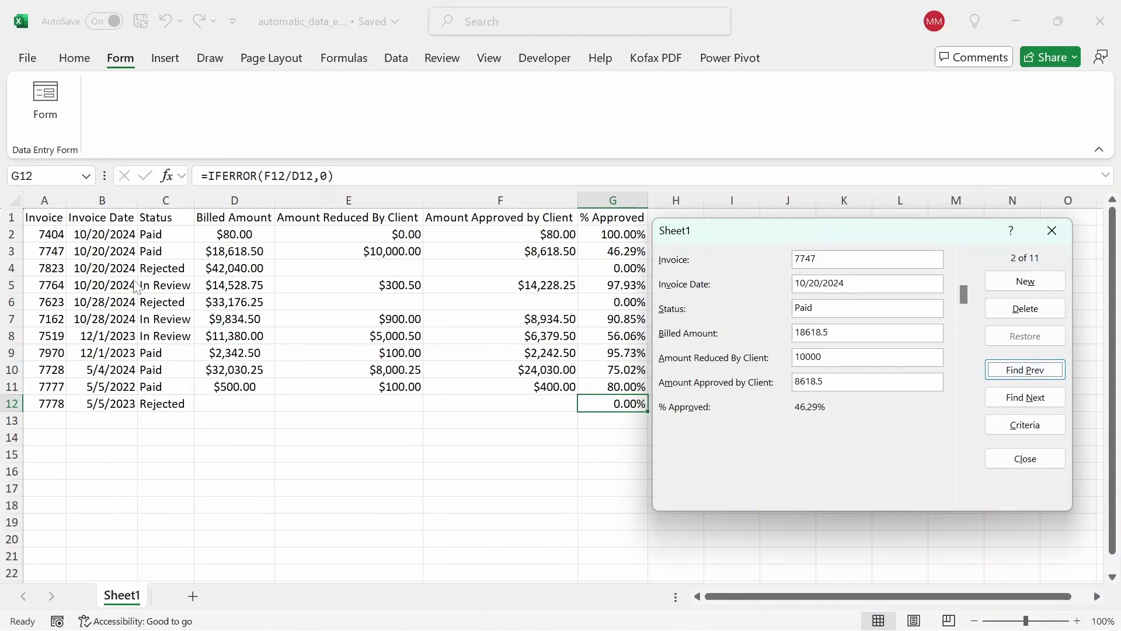
pyautogui.click(1022, 370)
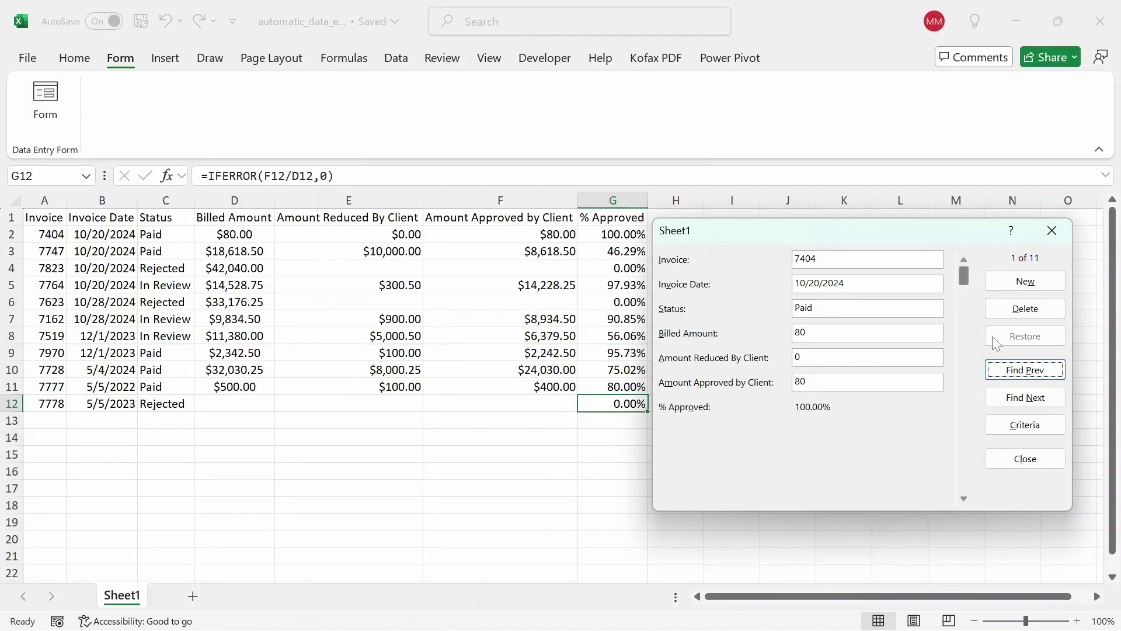
# Step: Delete record 1 (invoice 7404, $80 Paid) and confirm the deletion
pyautogui.click(1005, 318)
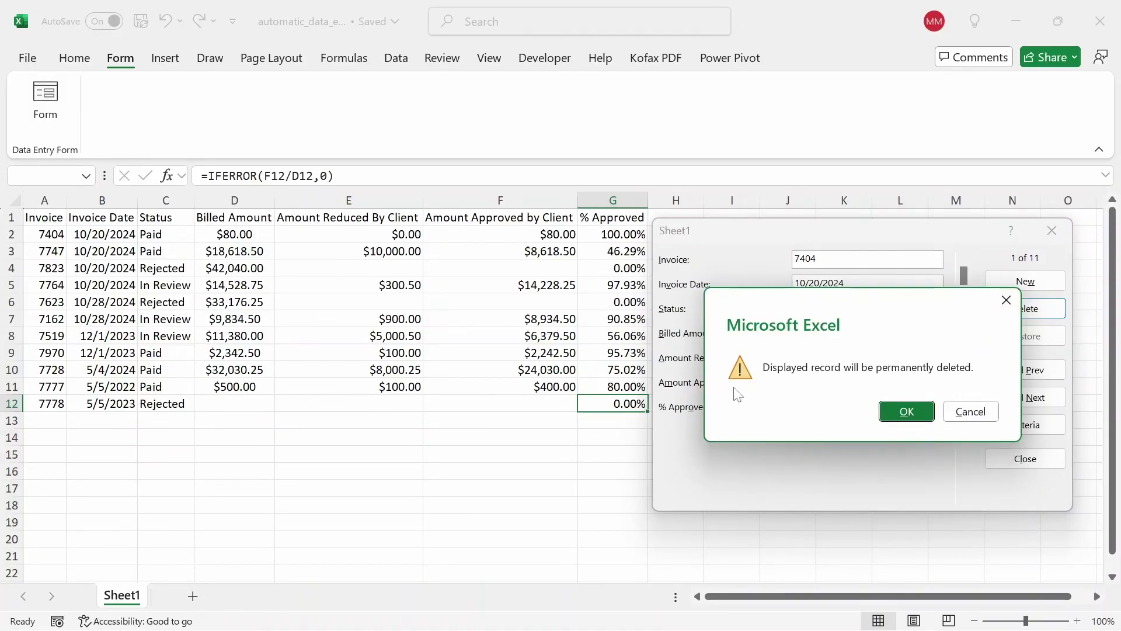
pyautogui.click(912, 414)
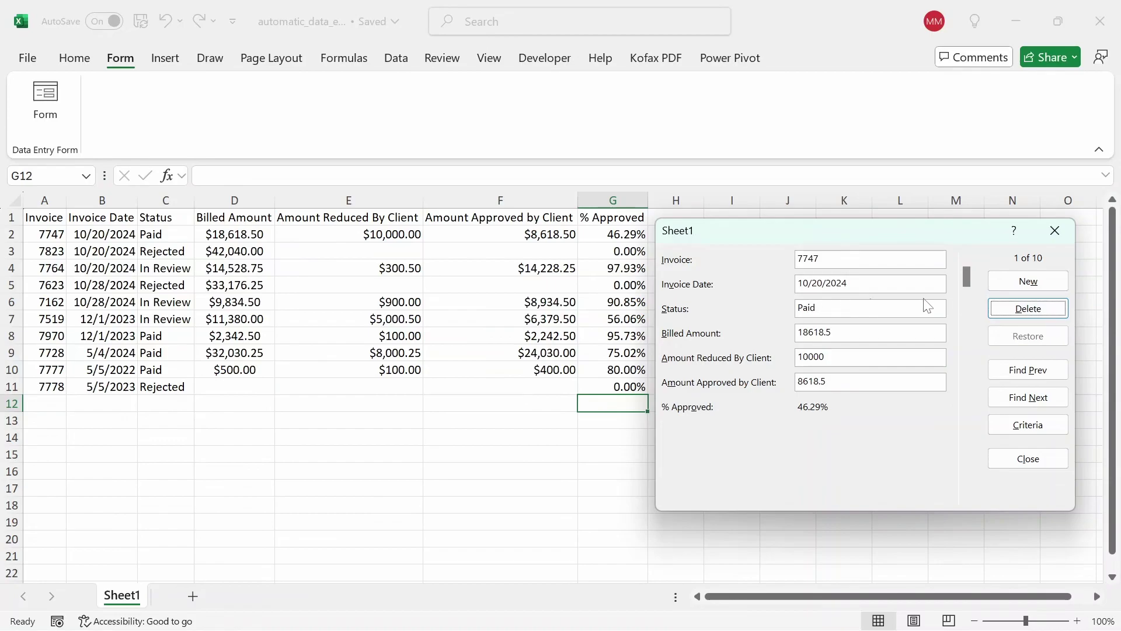
# Step: Start a new record (7778, 1/1/2021, Pai, 423), then discard it with Restore
pyautogui.click(1032, 282)
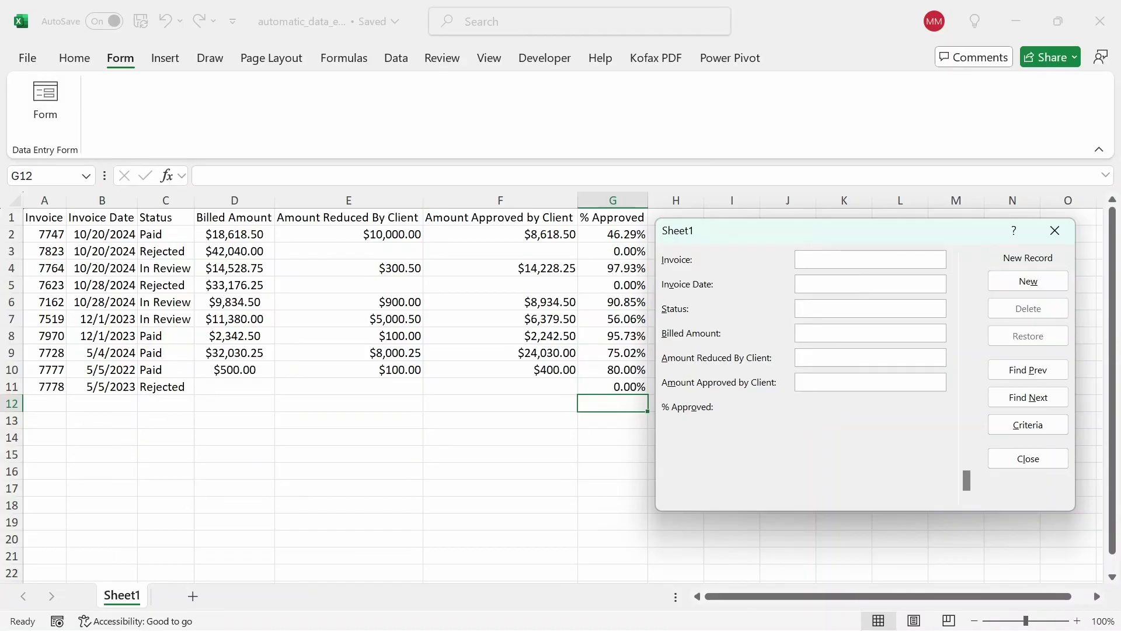
pyautogui.write('777')
pyautogui.write('8')
pyautogui.press('Tab')
pyautogui.write('1/1/2021')
pyautogui.press('Tab')
pyautogui.write('Pai')
pyautogui.press('Tab')
pyautogui.write('423')
pyautogui.click(1043, 342)
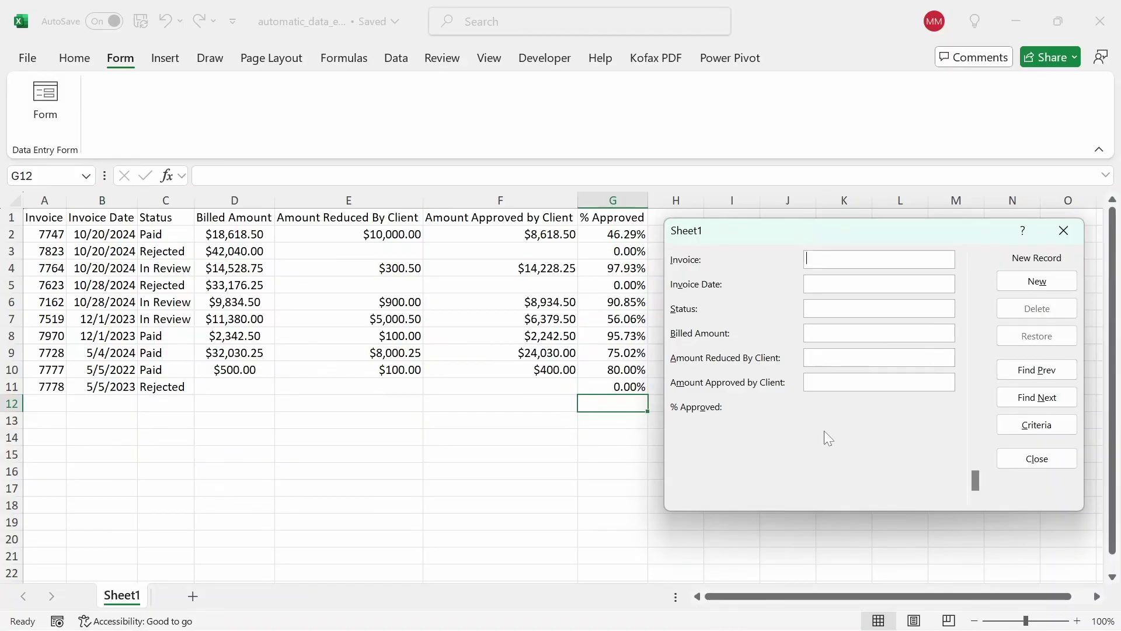
# Step: Reopen the data form and search by criteria >5000 in Amount Reduced By Client
pyautogui.click(1064, 231)
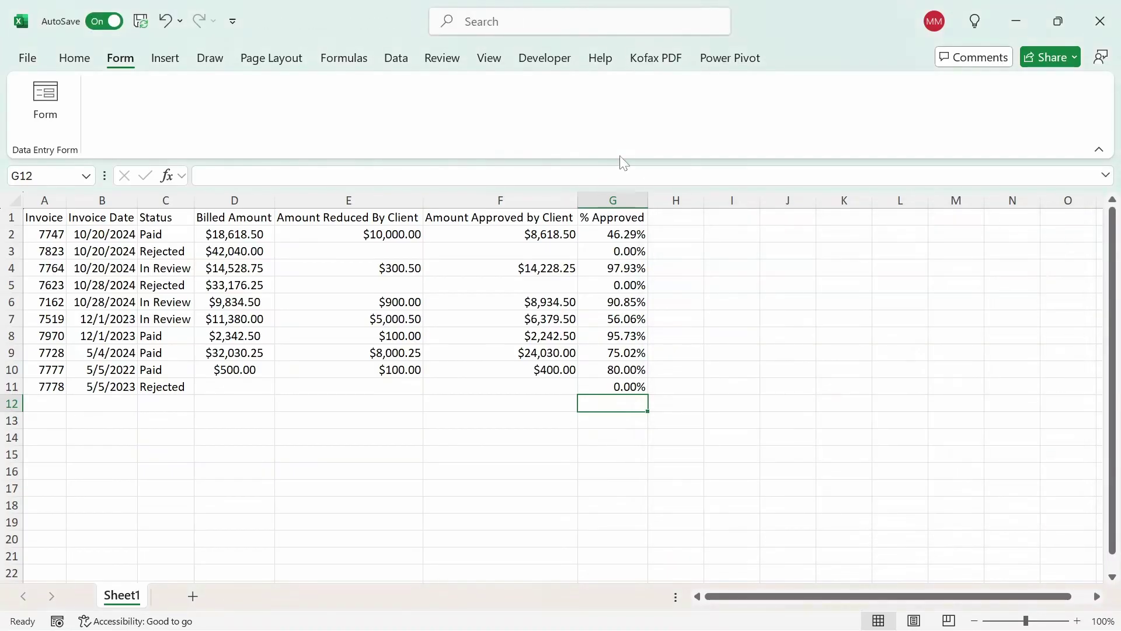
pyautogui.click(45, 99)
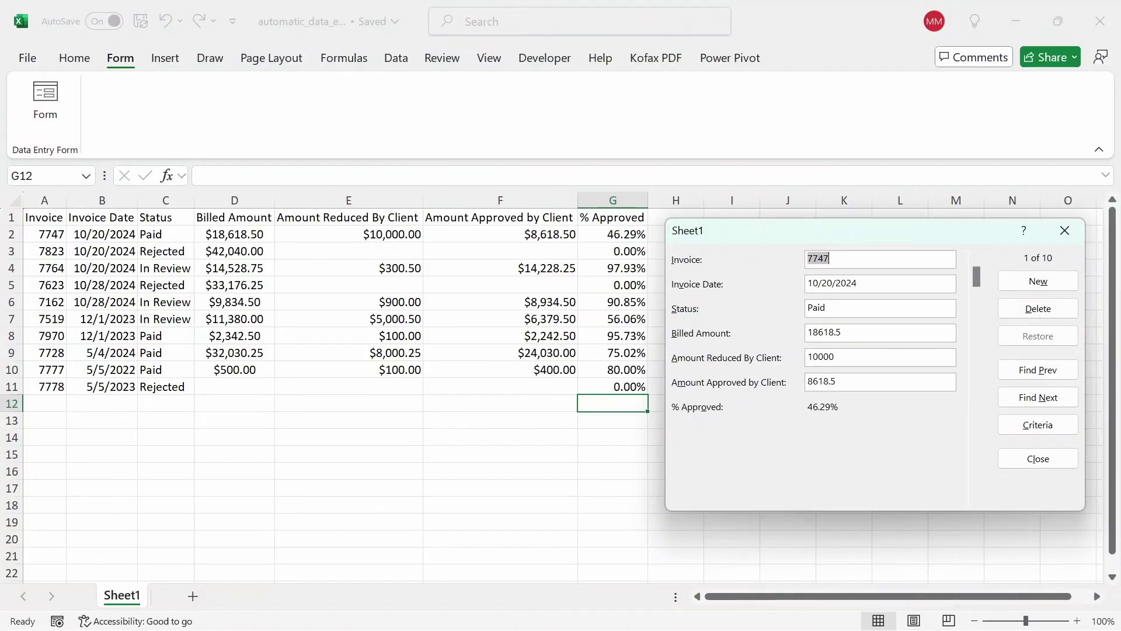
pyautogui.click(1073, 426)
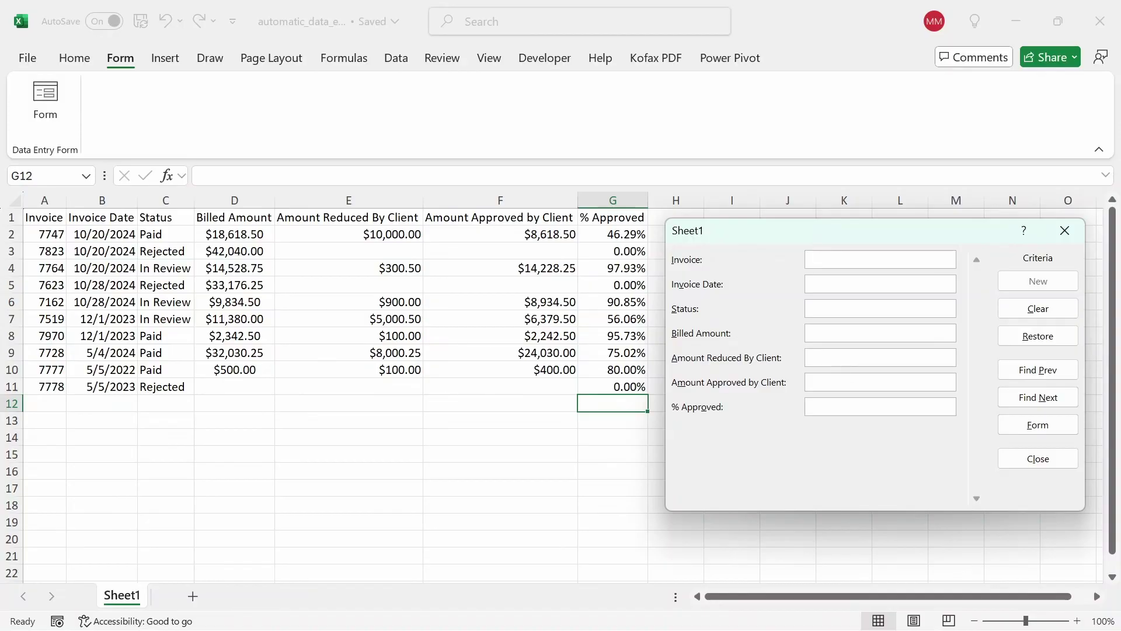
pyautogui.write('>5000')
# Step: Step through the matching invoices with Find Next and Find Prev, returning to record 1
pyautogui.click(1038, 397)
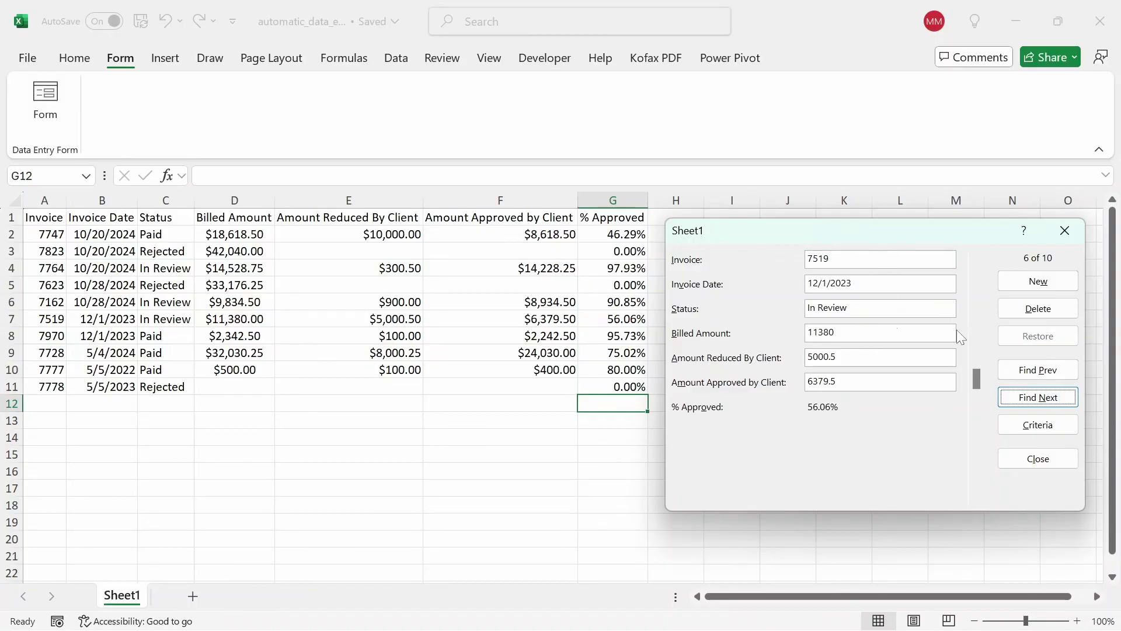
pyautogui.doubleClick(1055, 400)
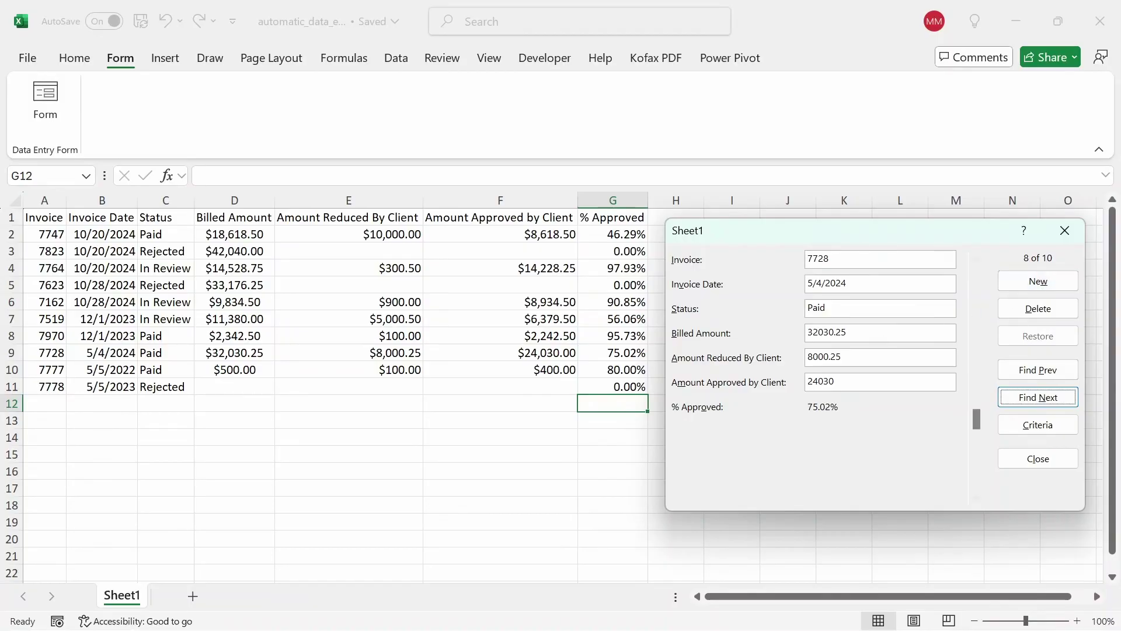
pyautogui.doubleClick(1054, 378)
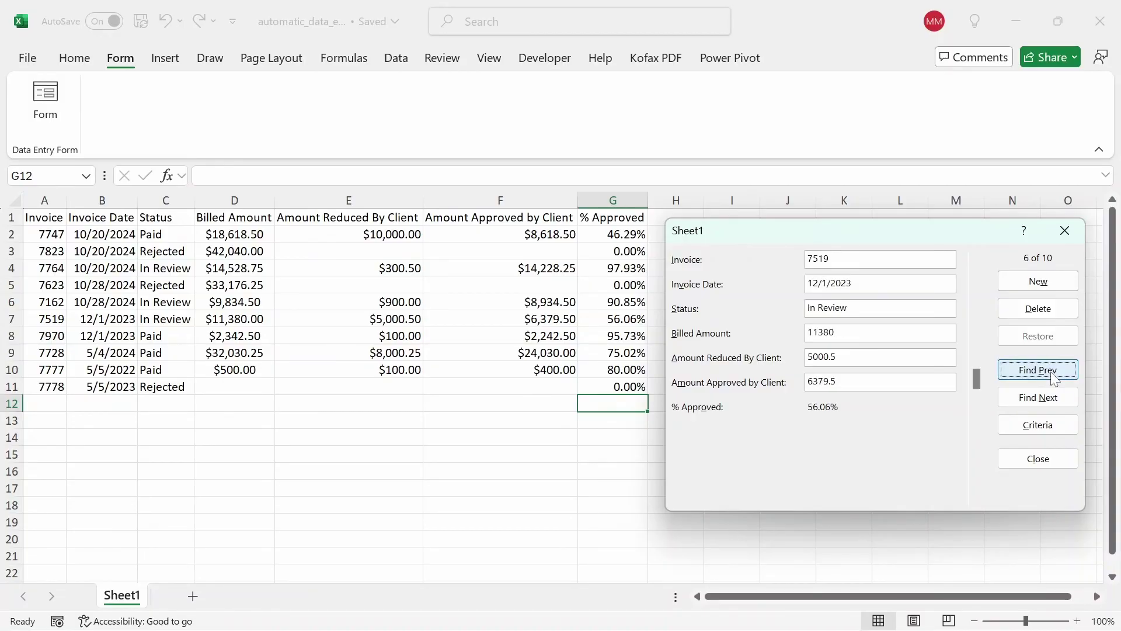
pyautogui.click(1054, 378)
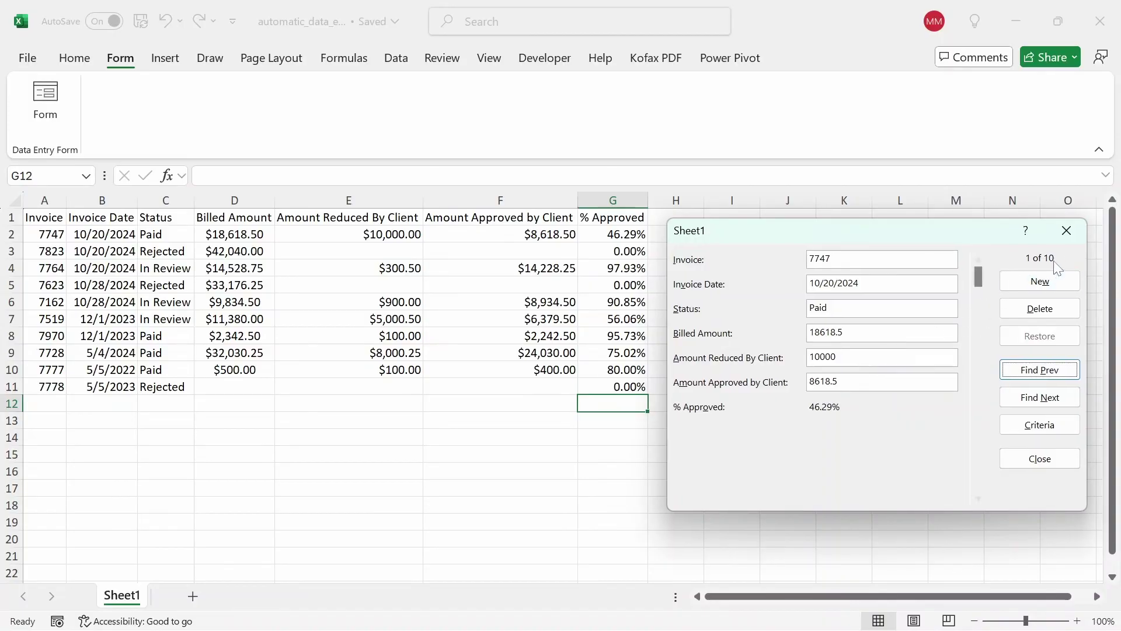
# Step: Limit invoice dates B2:B11 to Date between 1/1/1900 and =TODAY(), applied to all same-setting cells
pyautogui.click(1066, 232)
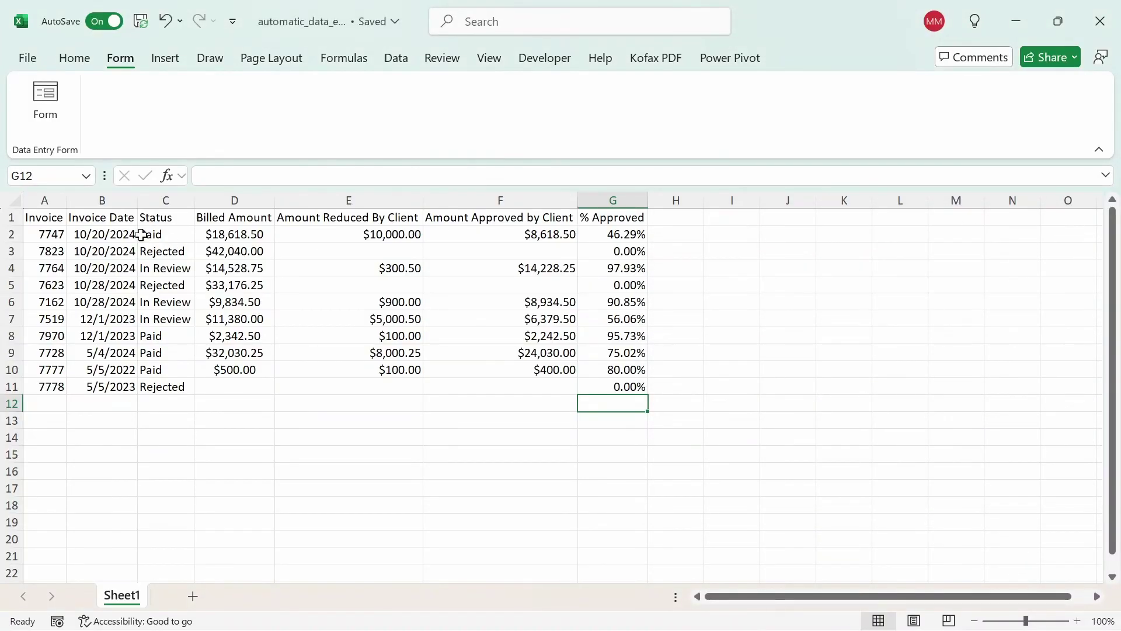
pyautogui.click(115, 231)
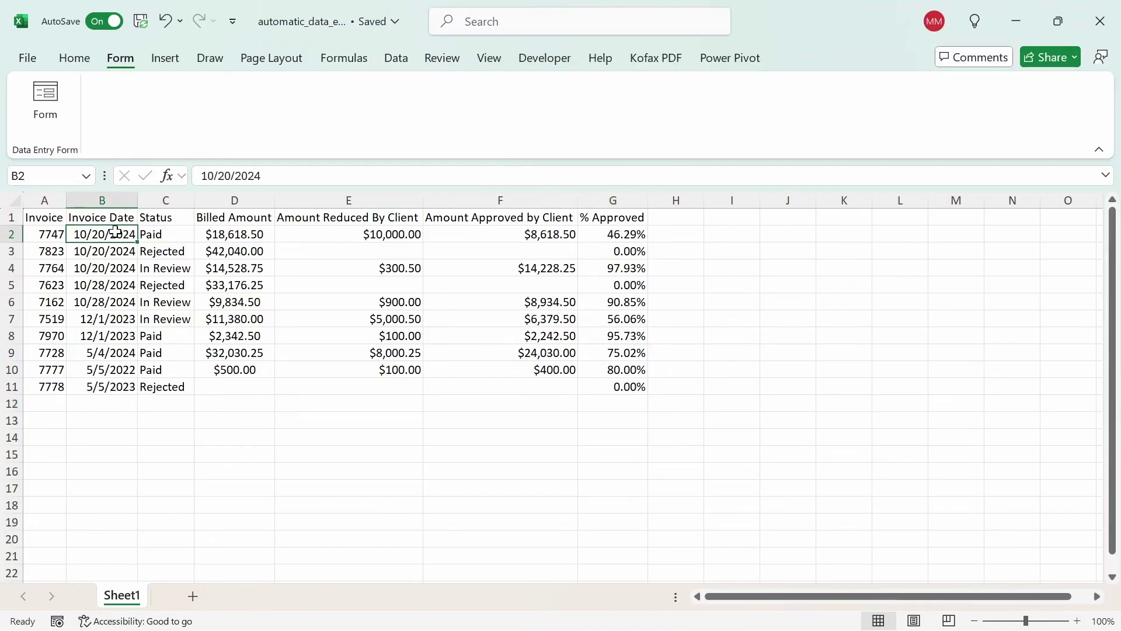
pyautogui.hotkey('ctrl', 'shift', 'Down')
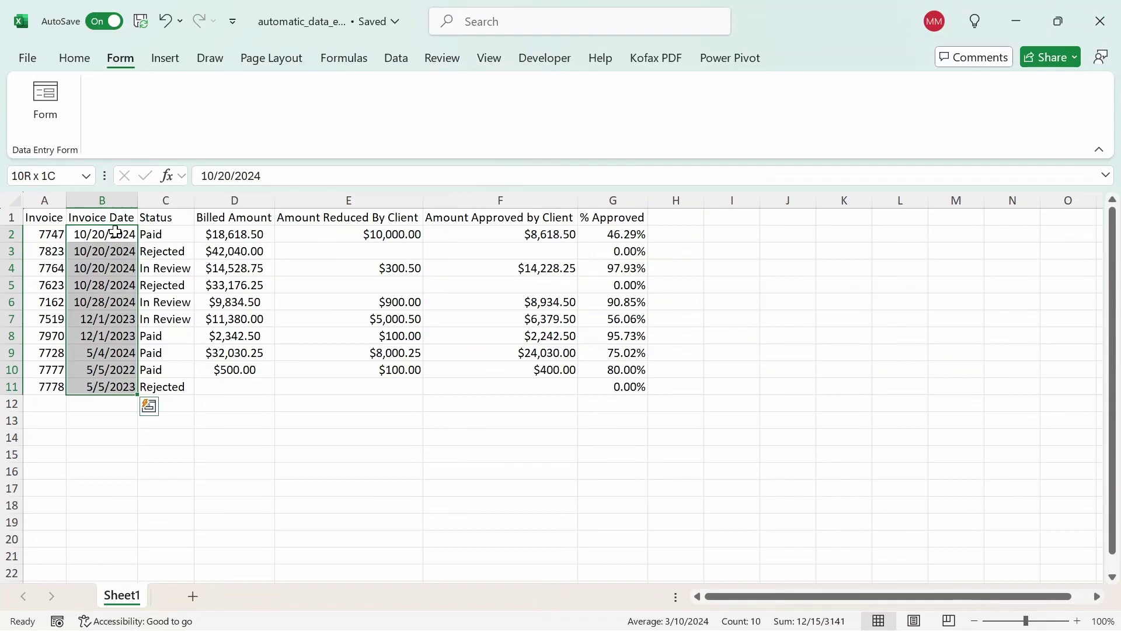
pyautogui.click(396, 58)
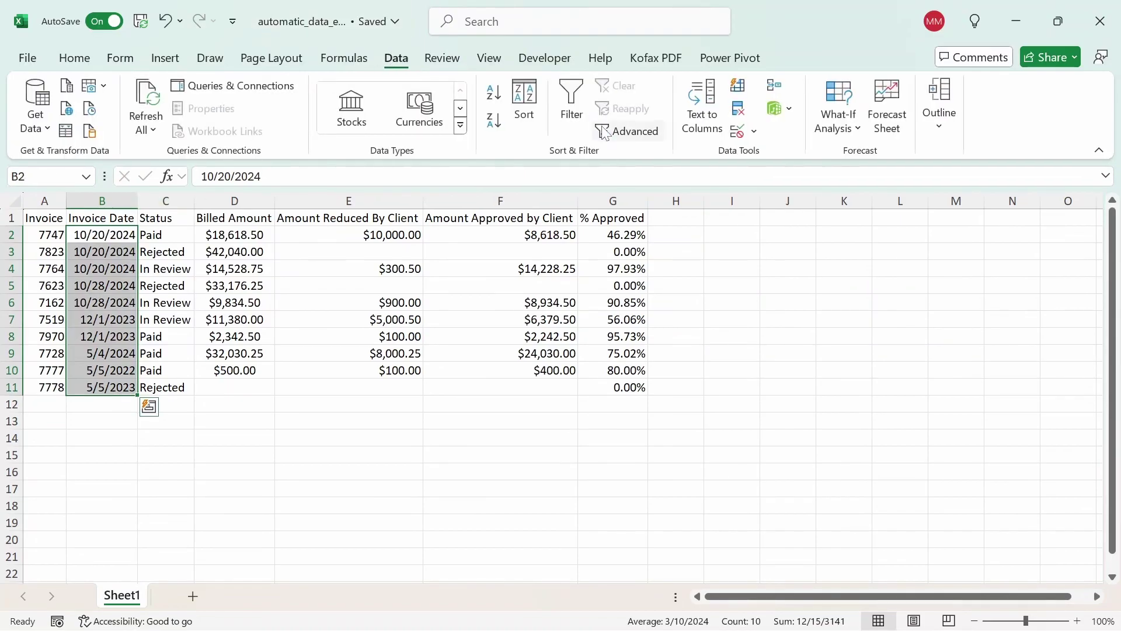
pyautogui.click(755, 132)
pyautogui.click(791, 163)
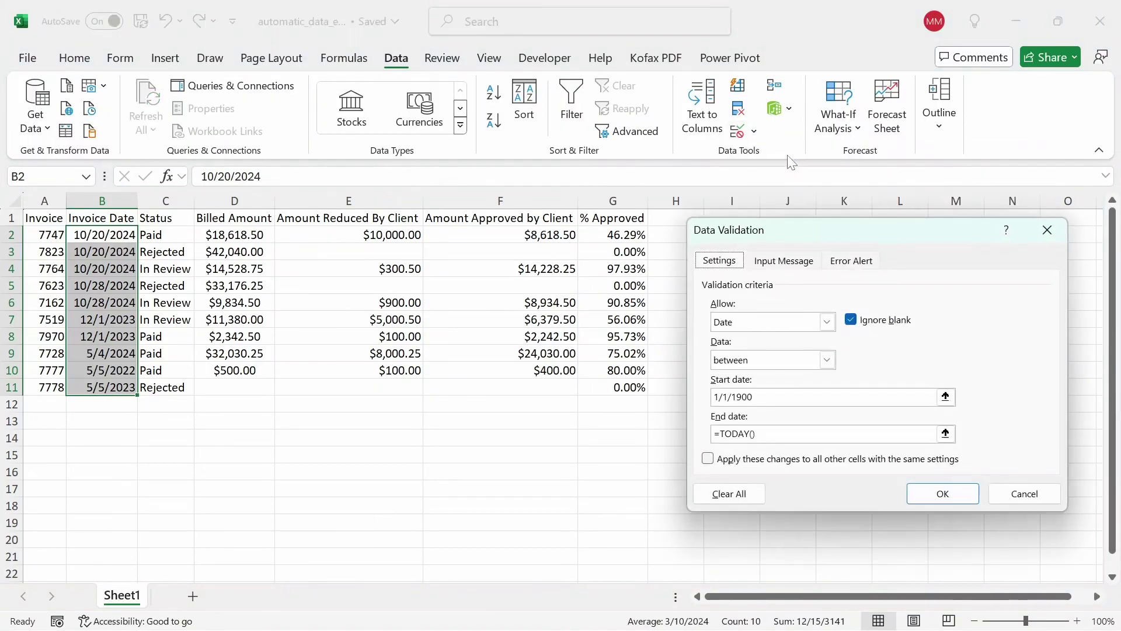
pyautogui.moveTo(820, 230); pyautogui.dragTo(755, 172)
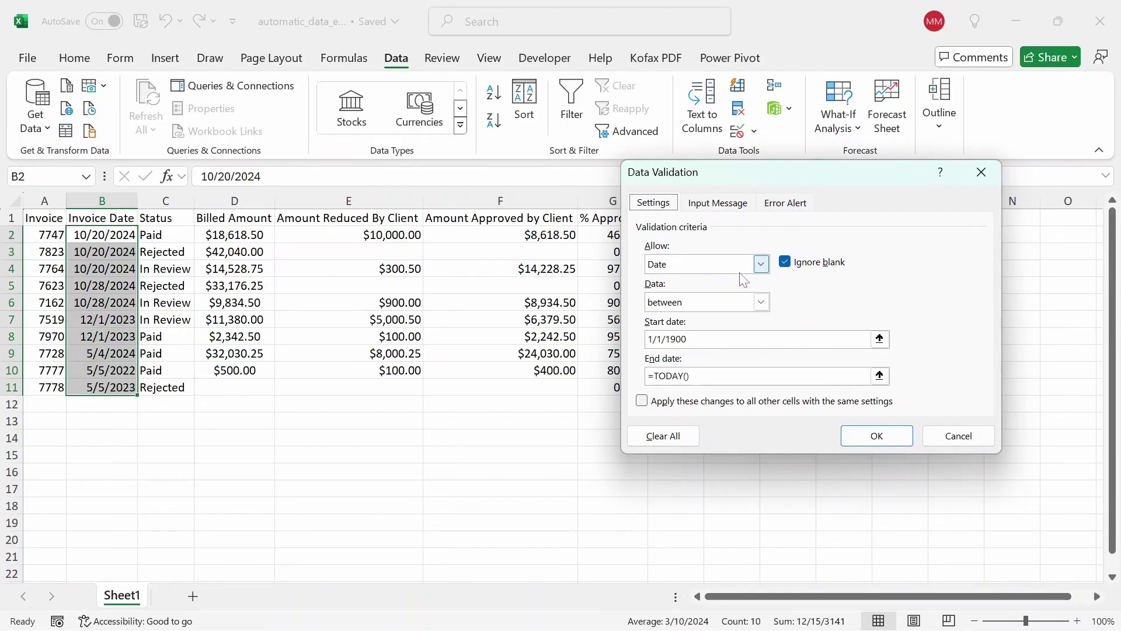
pyautogui.click(761, 266)
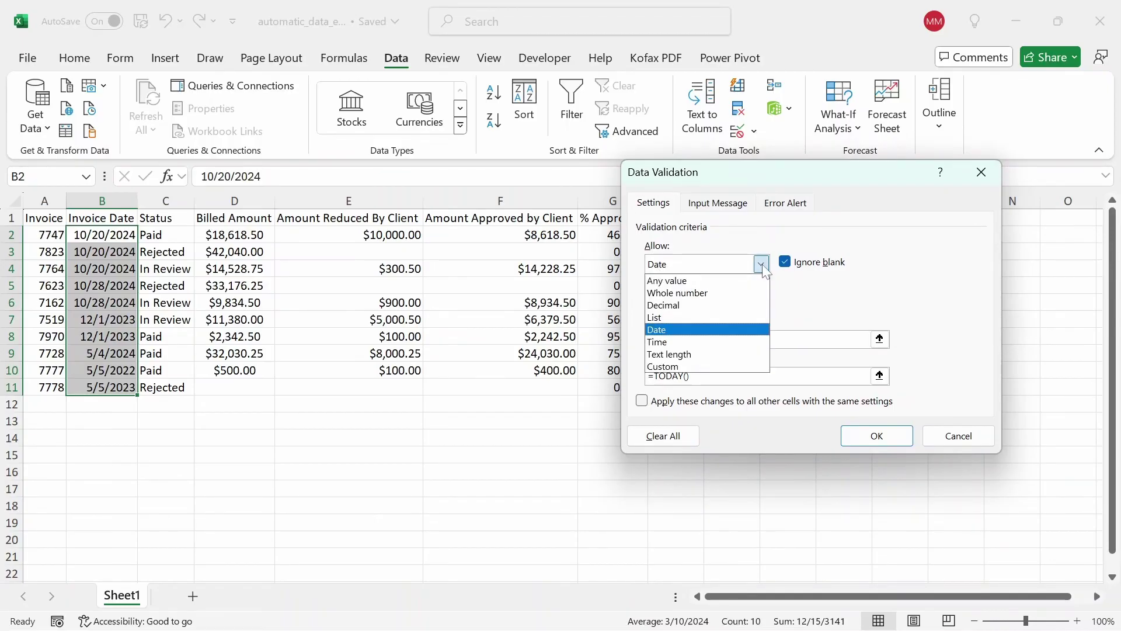
pyautogui.click(727, 329)
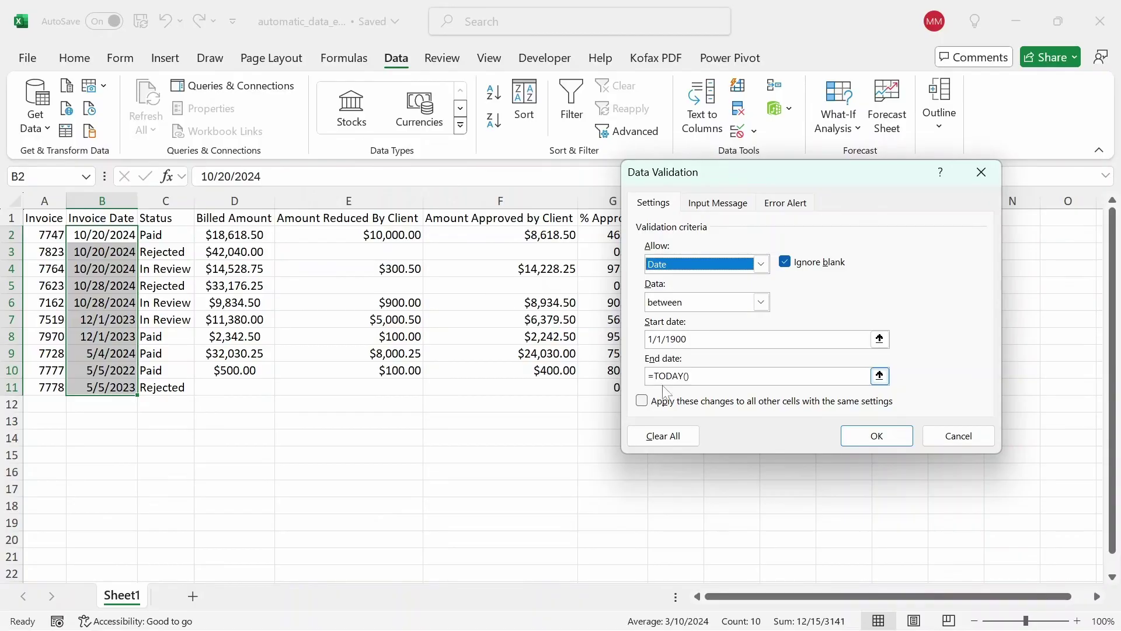
pyautogui.click(643, 401)
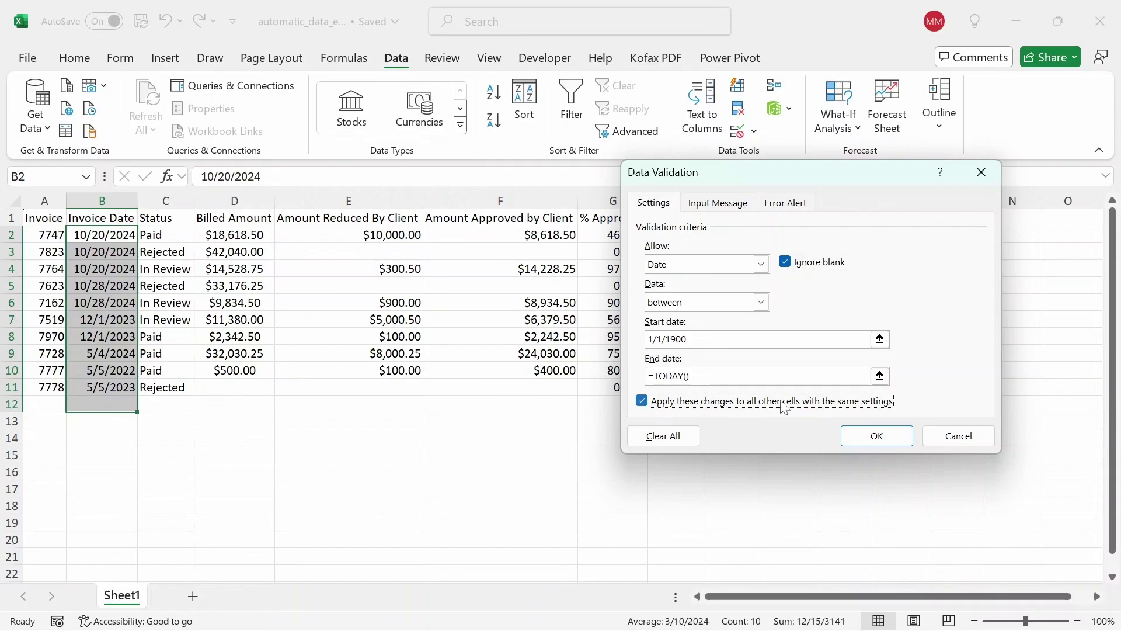
pyautogui.click(902, 439)
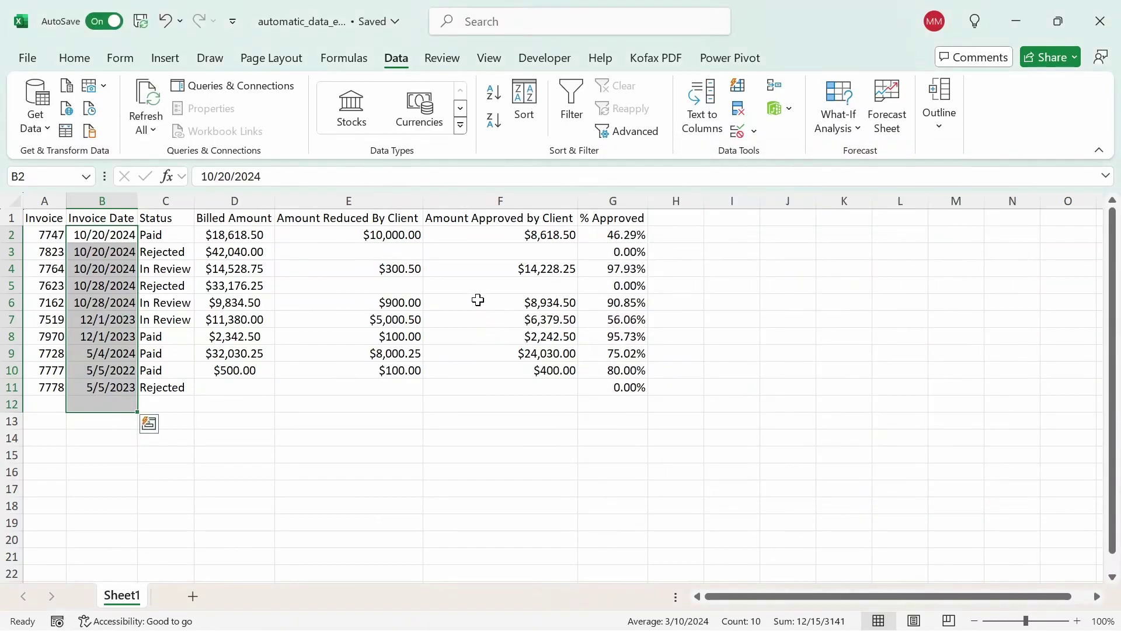
# Step: Start a new record in the data form with invoice 7779 and a nonsense date, which validation rejects
pyautogui.click(114, 263)
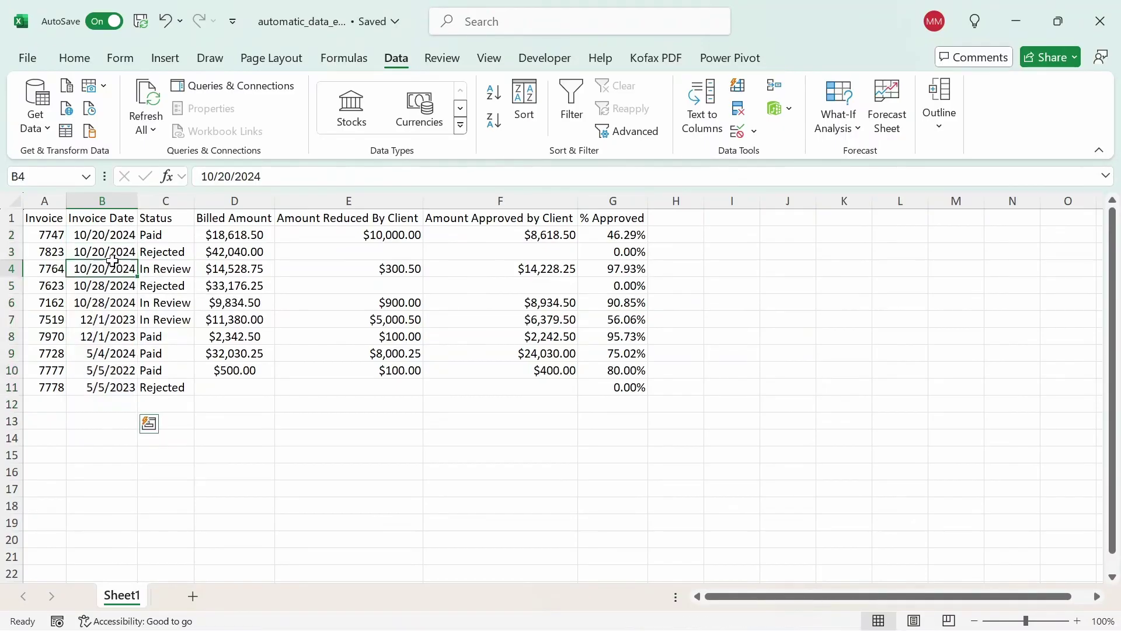
pyautogui.click(132, 57)
pyautogui.click(55, 106)
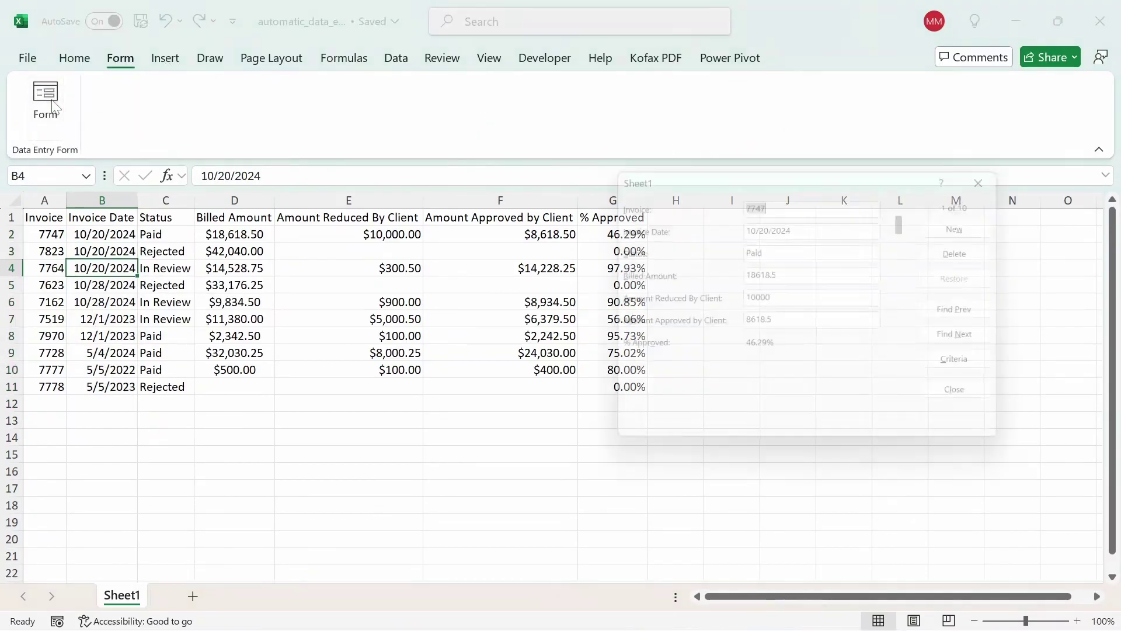
pyautogui.click(972, 231)
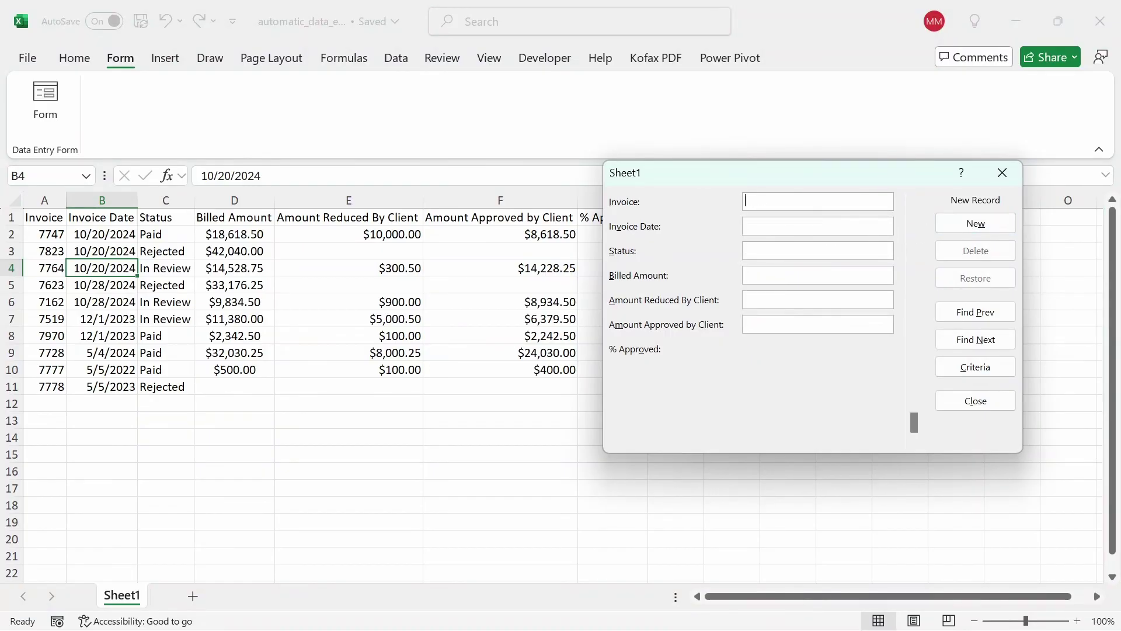
pyautogui.write('7779')
pyautogui.write('fweewf')
pyautogui.click(970, 402)
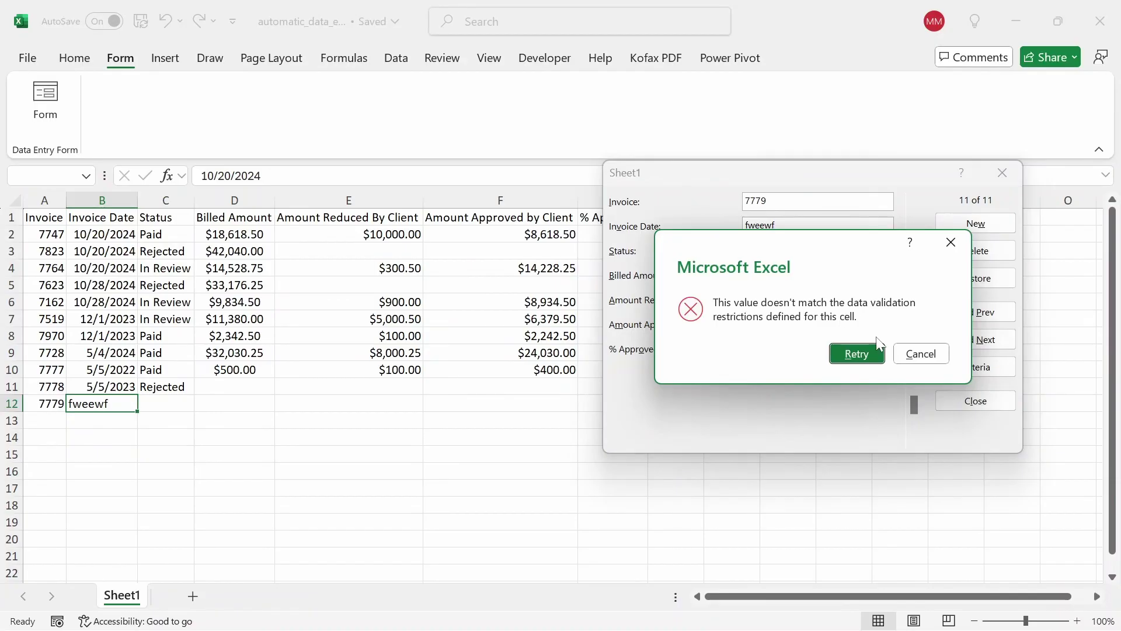
pyautogui.click(857, 354)
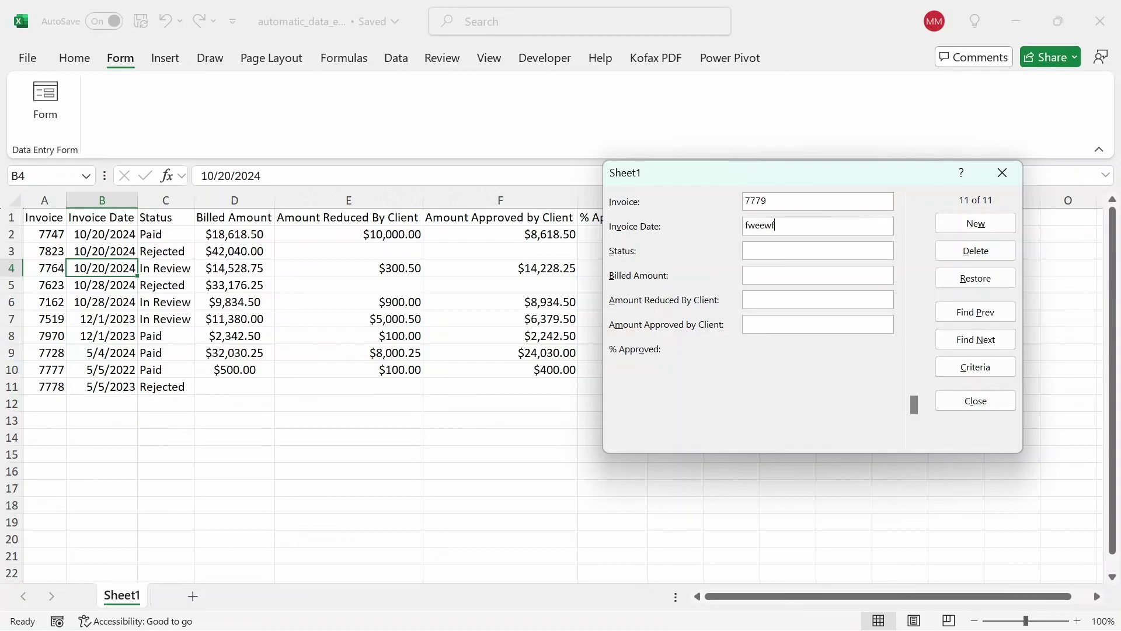
# Step: Replace the date with 10/30/2024, which is rejected as a future date
pyautogui.press('BackSpace')
pyautogui.press('BackSpace')
pyautogui.press('BackSpace')
pyautogui.press('BackSpace')
pyautogui.press('BackSpace')
pyautogui.write('10/30/2024')
pyautogui.click(990, 404)
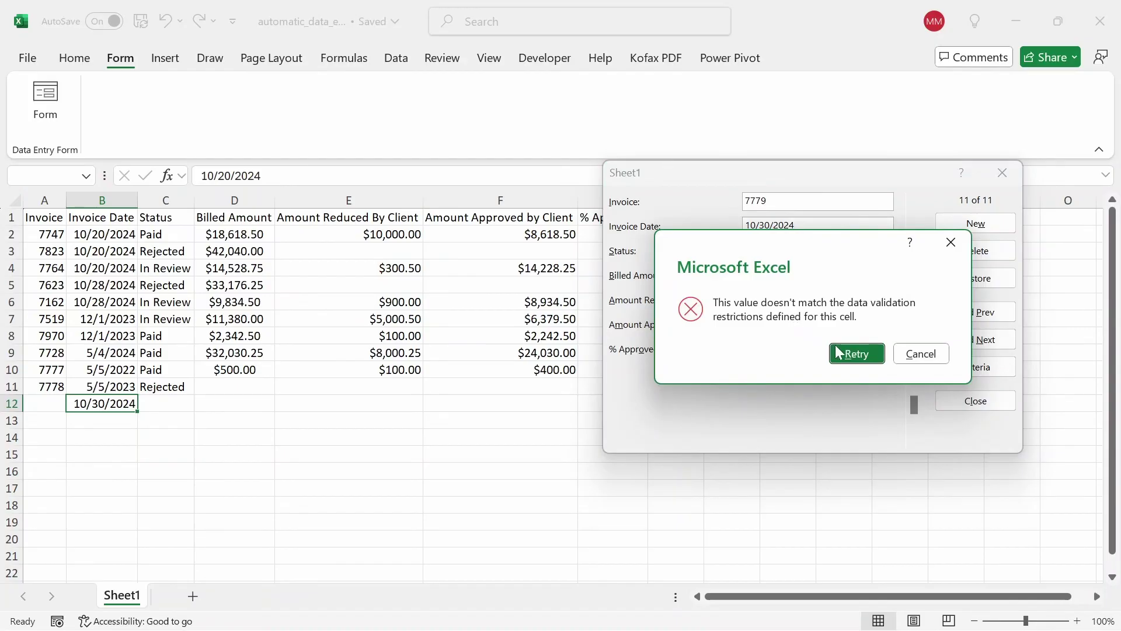
pyautogui.click(854, 353)
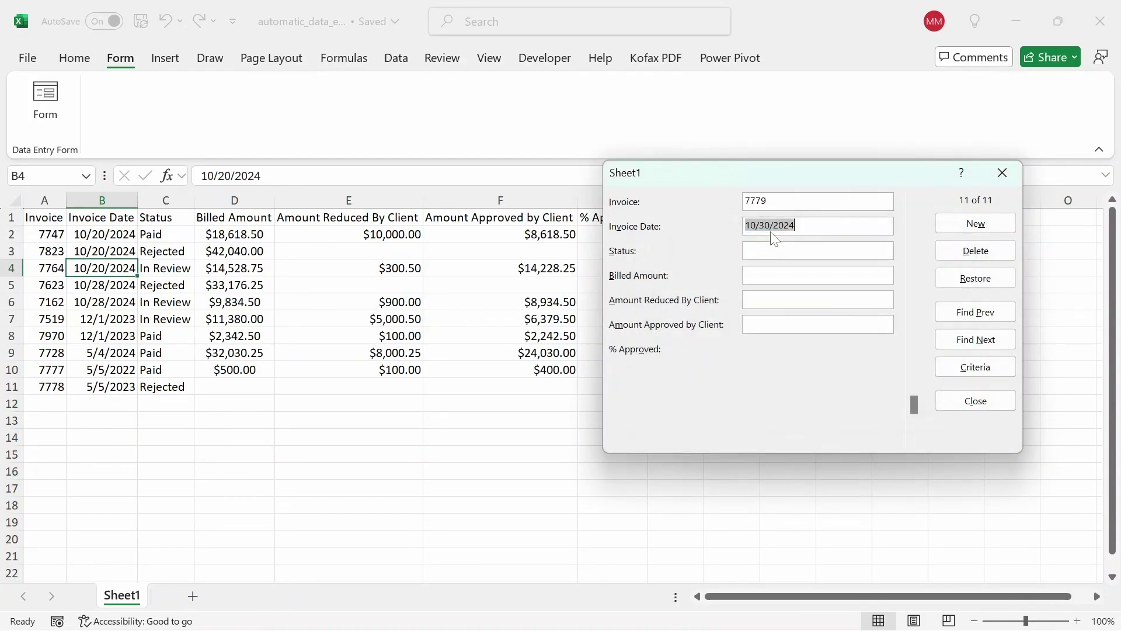
# Step: Change the date to 10/29/2024, save the record, and check the new row 12
pyautogui.click(771, 225)
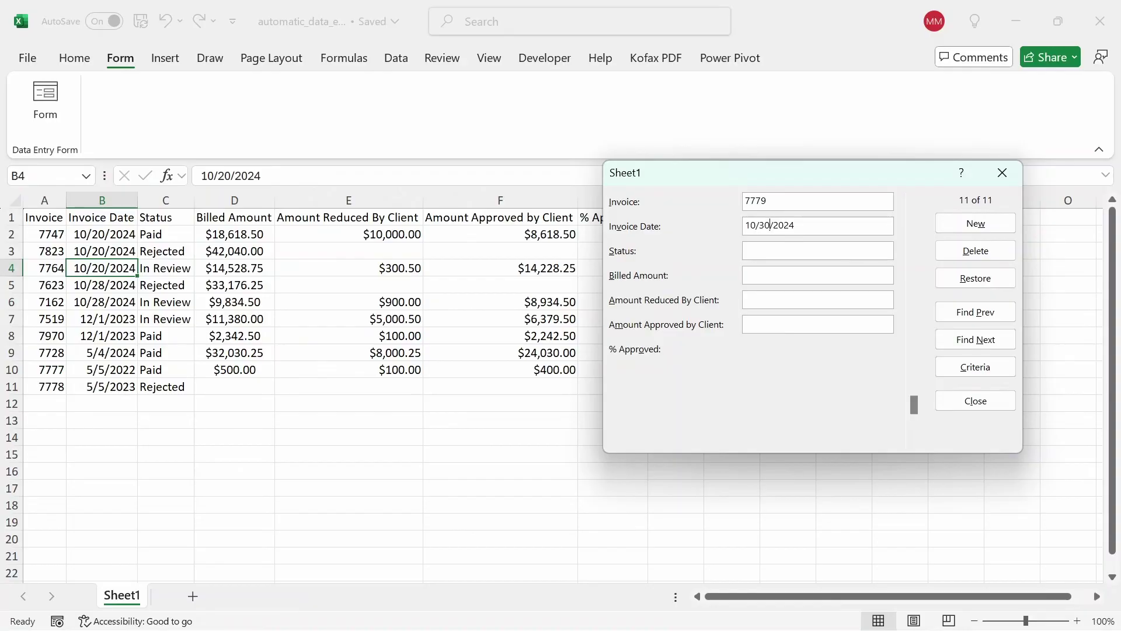
pyautogui.press('BackSpace')
pyautogui.press('BackSpace')
pyautogui.write('29')
pyautogui.click(1003, 399)
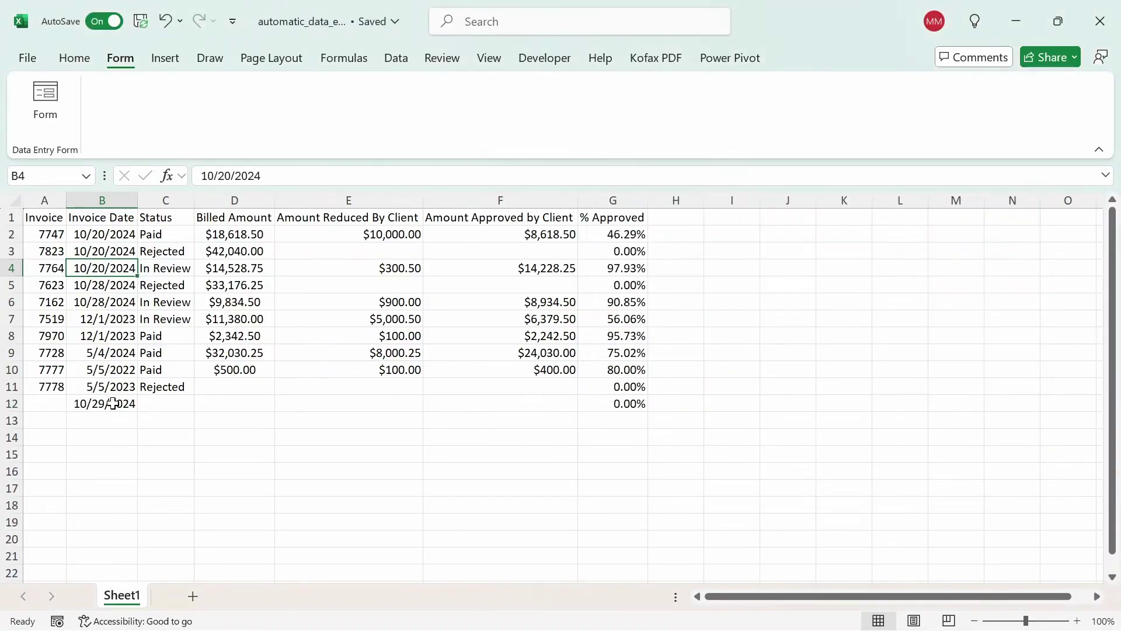
pyautogui.click(113, 403)
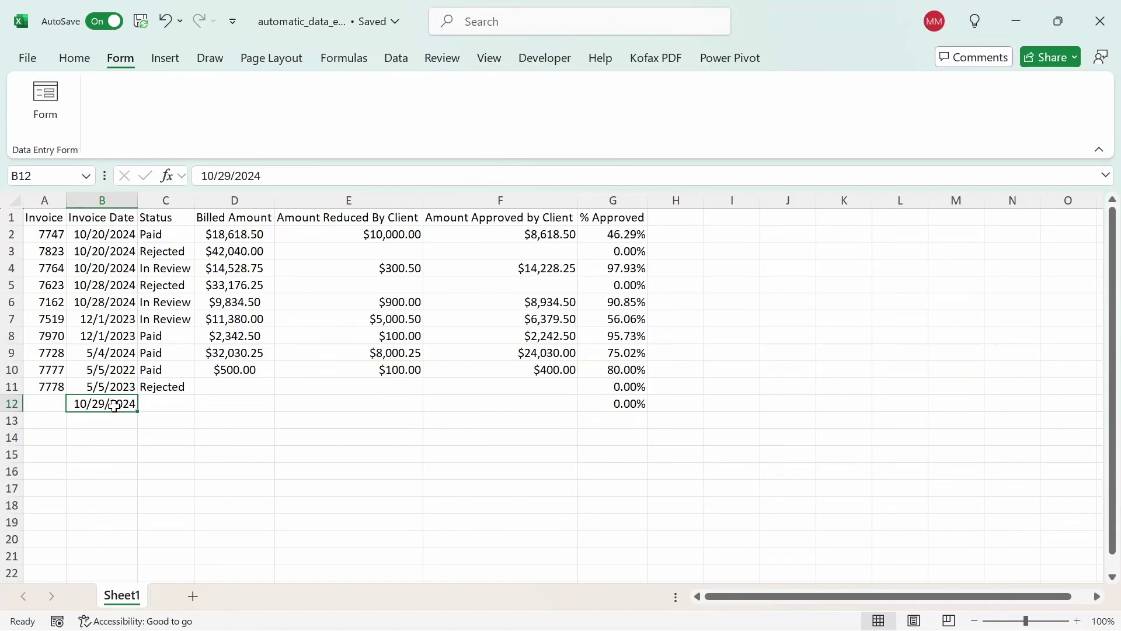
pyautogui.click(47, 401)
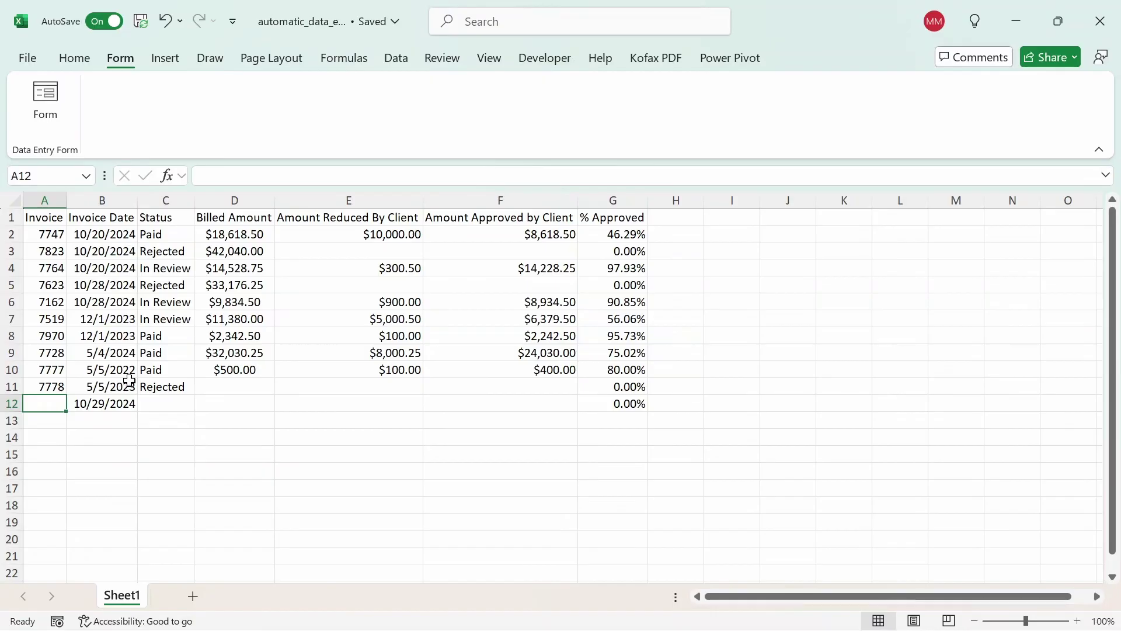
# Step: Add invoice 7779 dated 1/1/2023, Paid, $1.00 billed, $1.00 reduced, $0.00 approved, as row 13
pyautogui.click(147, 337)
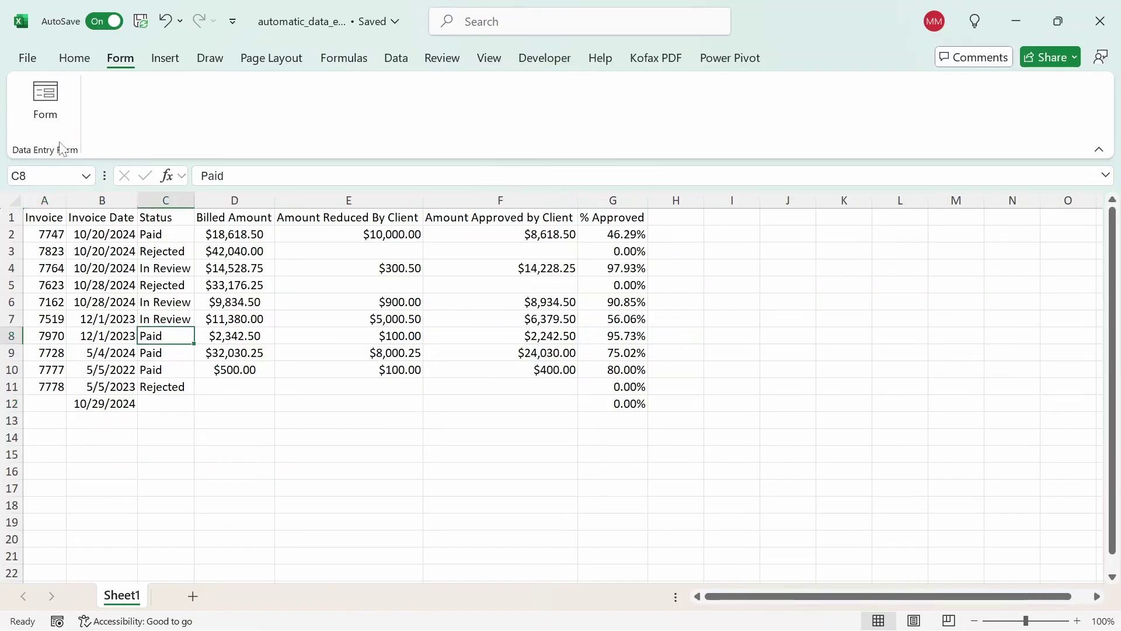
pyautogui.click(46, 100)
pyautogui.click(976, 223)
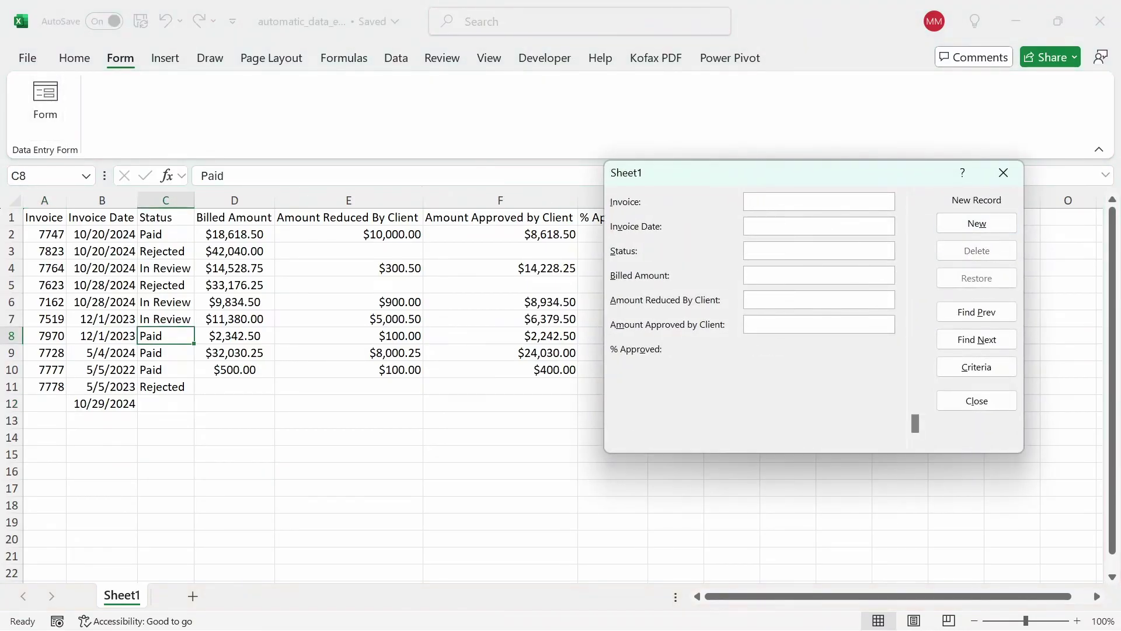
pyautogui.write('7779')
pyautogui.click(812, 232)
pyautogui.write('1/1/20')
pyautogui.write('Paid')
pyautogui.press('Tab')
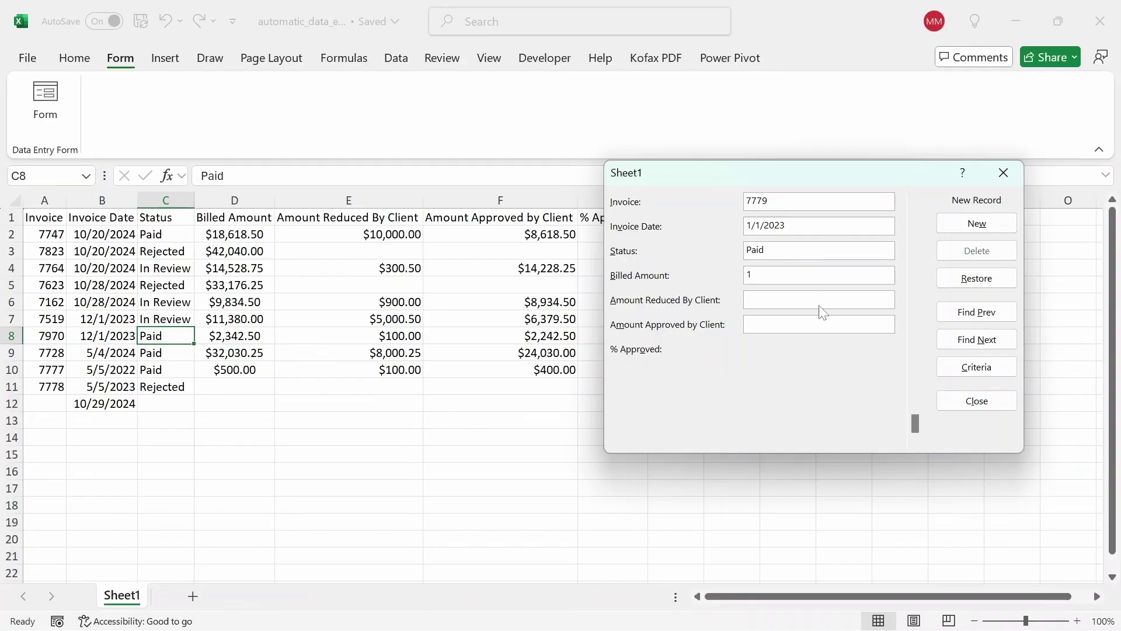
pyautogui.write('1')
pyautogui.write('0')
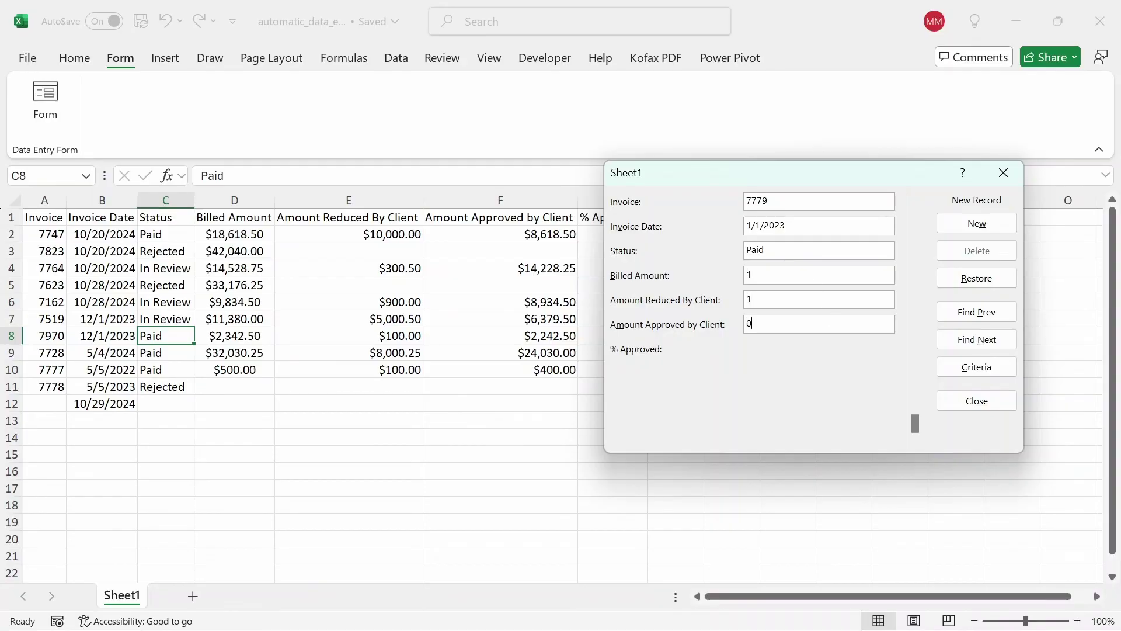
pyautogui.click(976, 401)
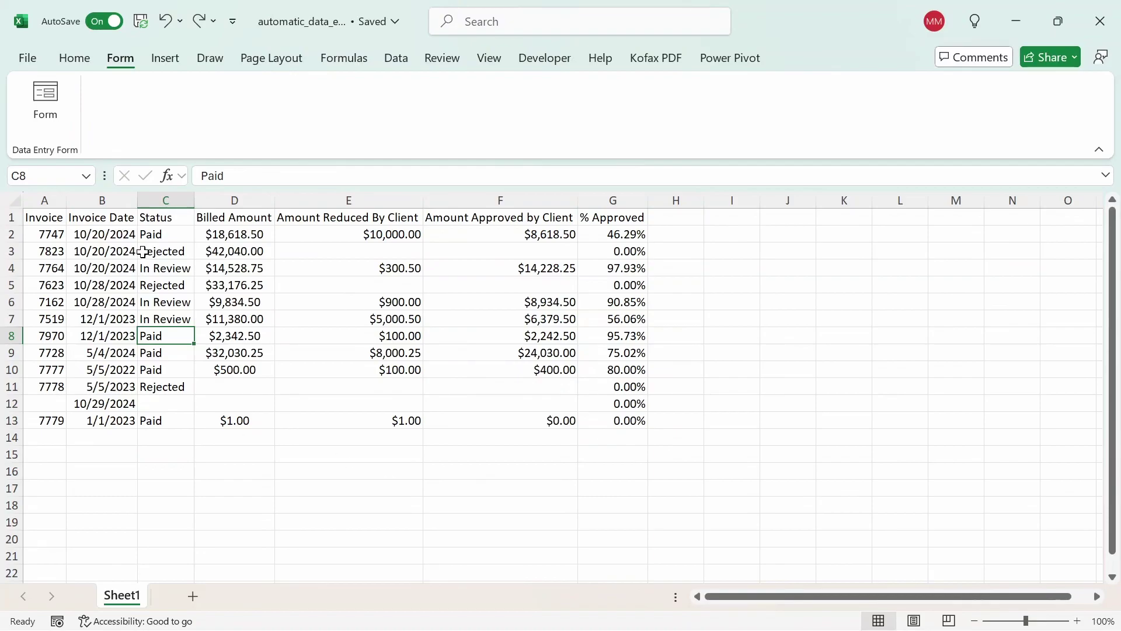
# Step: Extend the date validation to the newly added cells, covering B2:B13
pyautogui.click(112, 233)
pyautogui.hotkey('ctrl', 'shift', 'Down')
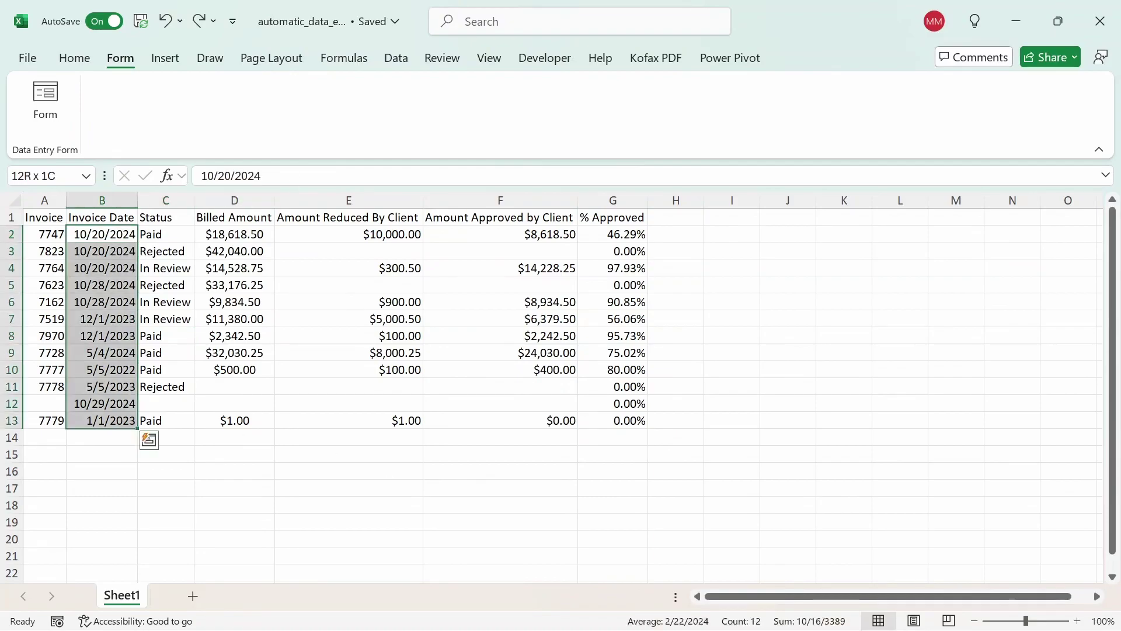
pyautogui.click(394, 64)
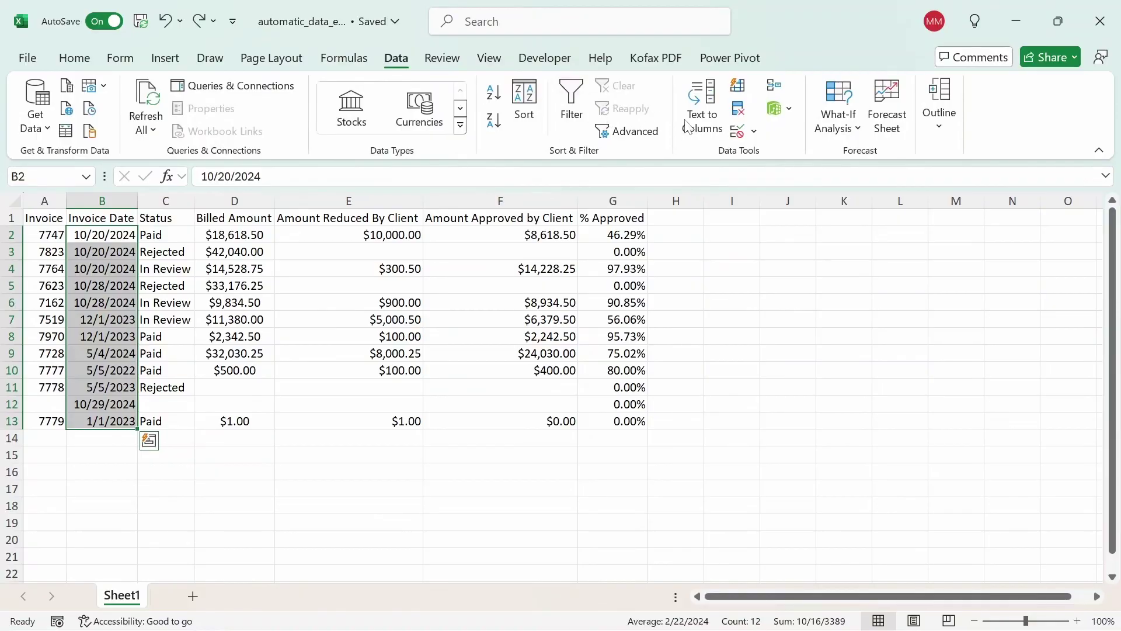
pyautogui.click(754, 131)
pyautogui.click(770, 153)
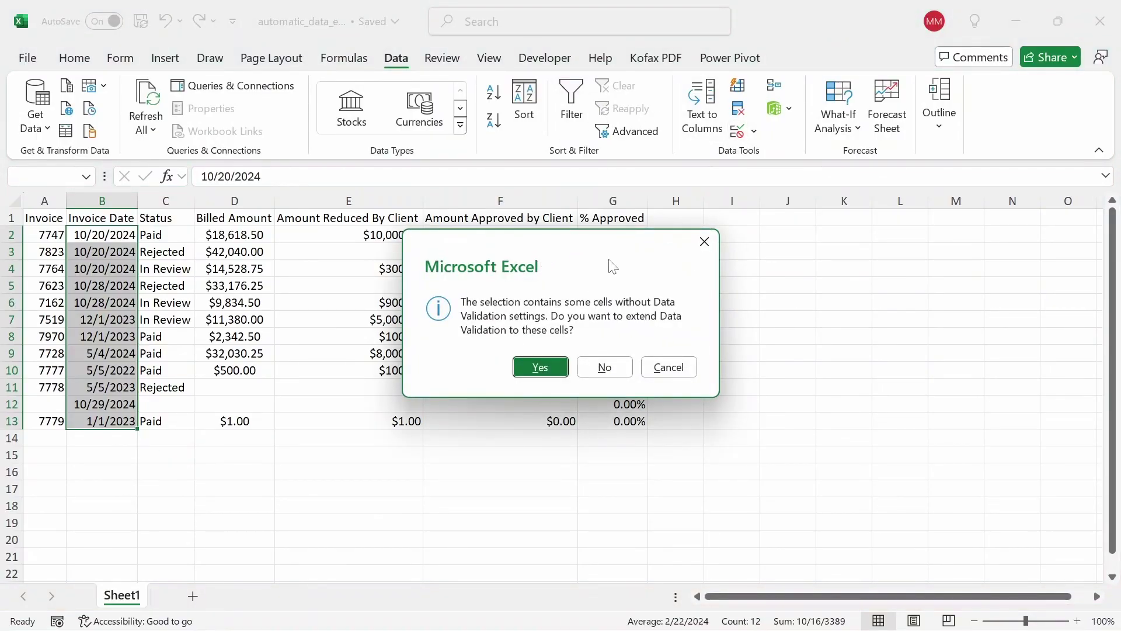
pyautogui.click(540, 367)
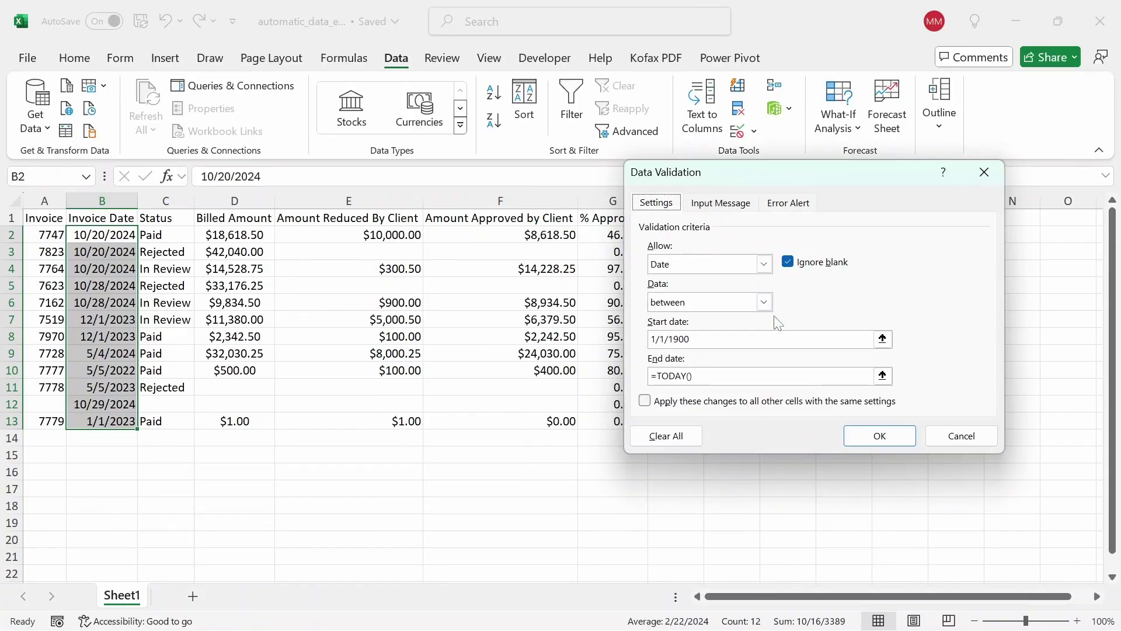
# Step: Give the error alert the title 'Date Error Message' and a message about the allowed date range
pyautogui.click(797, 206)
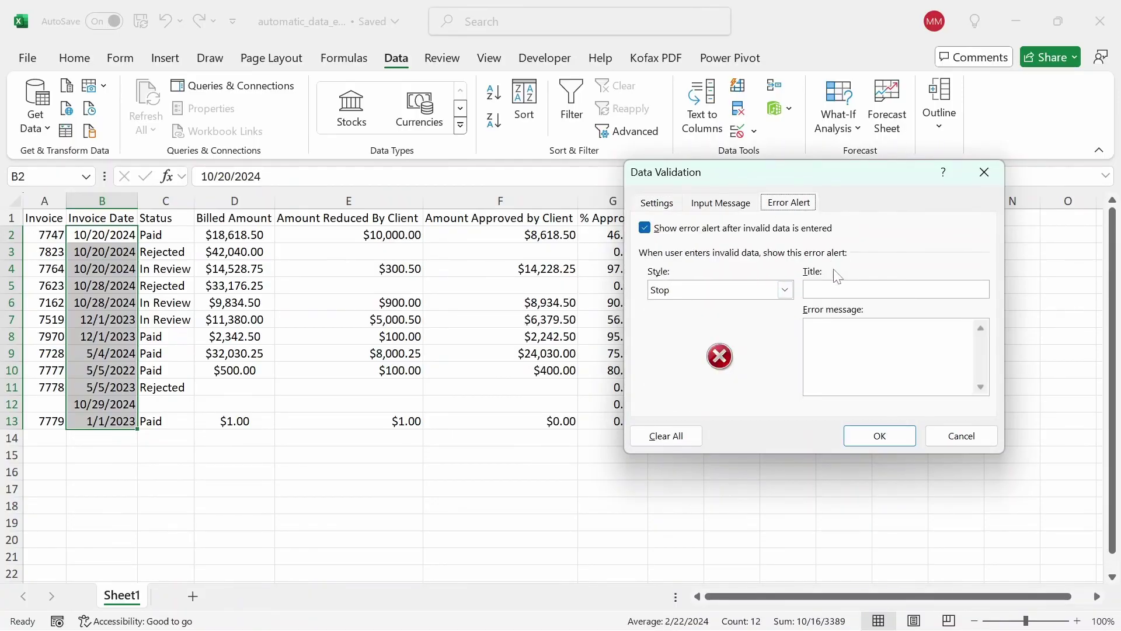
pyautogui.click(839, 292)
pyautogui.write('Date Error Message')
pyautogui.click(861, 349)
pyautogui.write('Please enter a date between 1/1/')
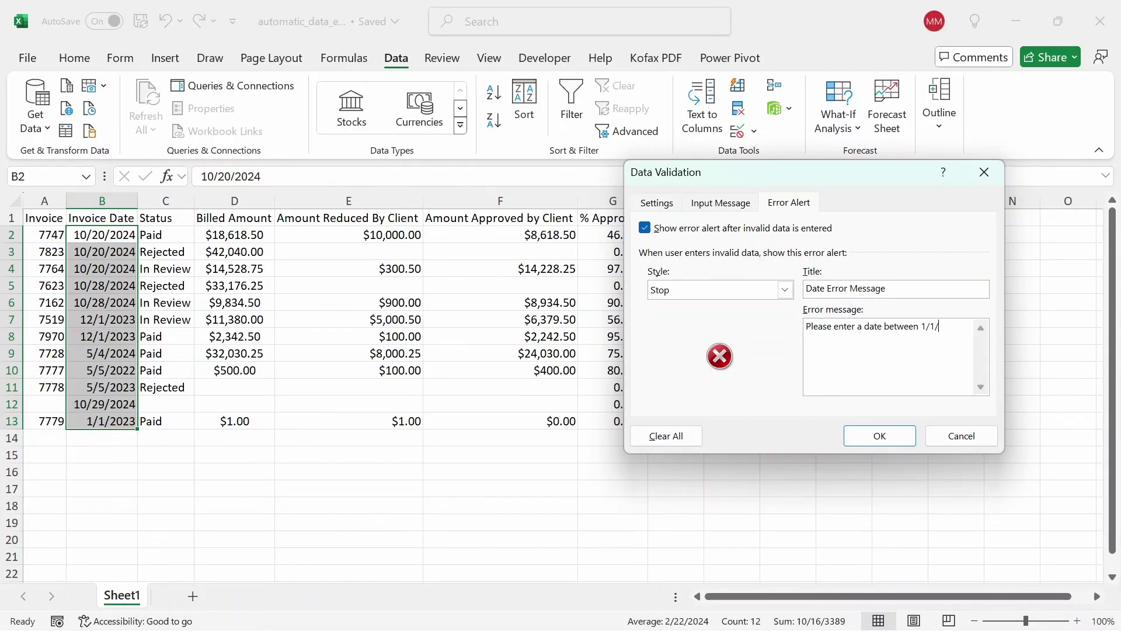
pyautogui.write("1900 and today's date.")
# Step: Save the custom error alert and format A1:G13 as a table with headers using Ctrl+L
pyautogui.click(895, 432)
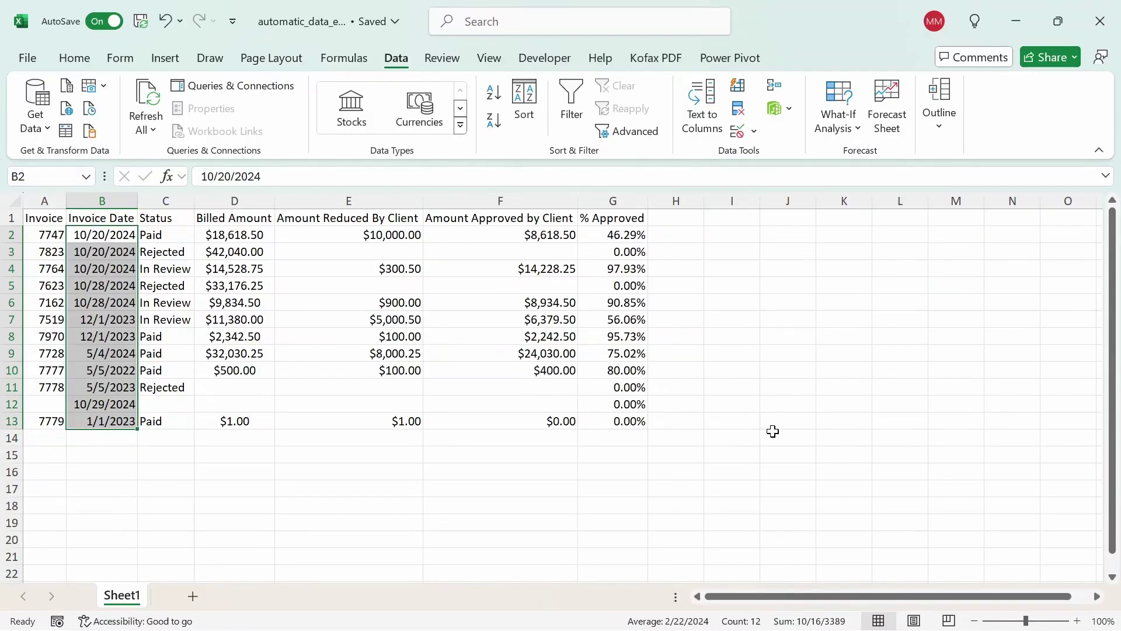
pyautogui.moveTo(122, 272)
pyautogui.click(175, 270)
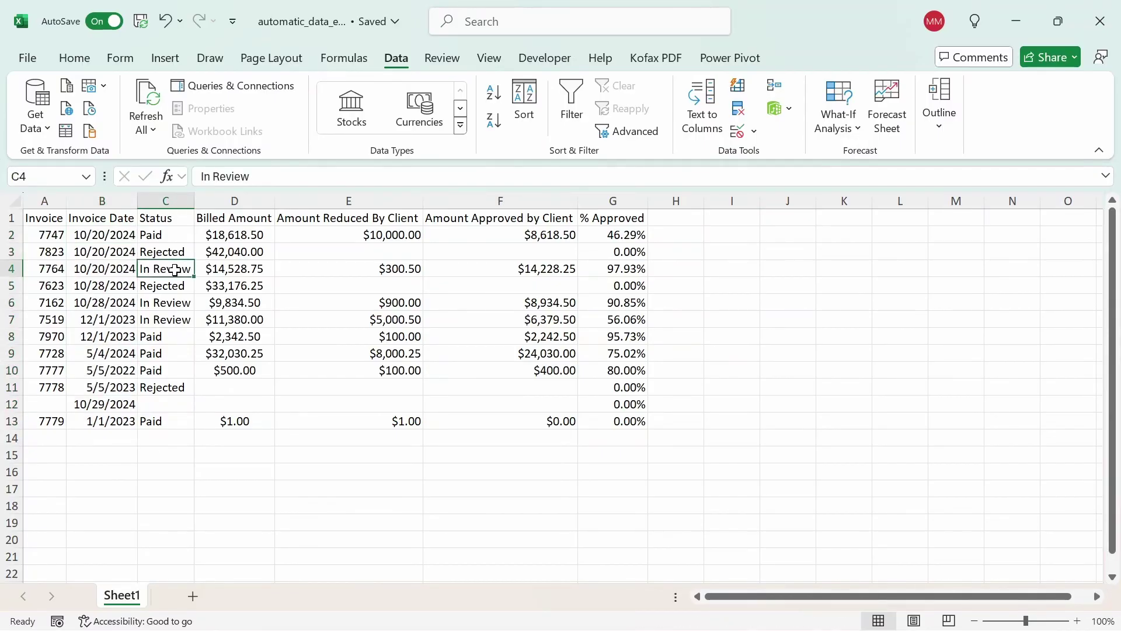
pyautogui.hotkey('ctrl', 'l')
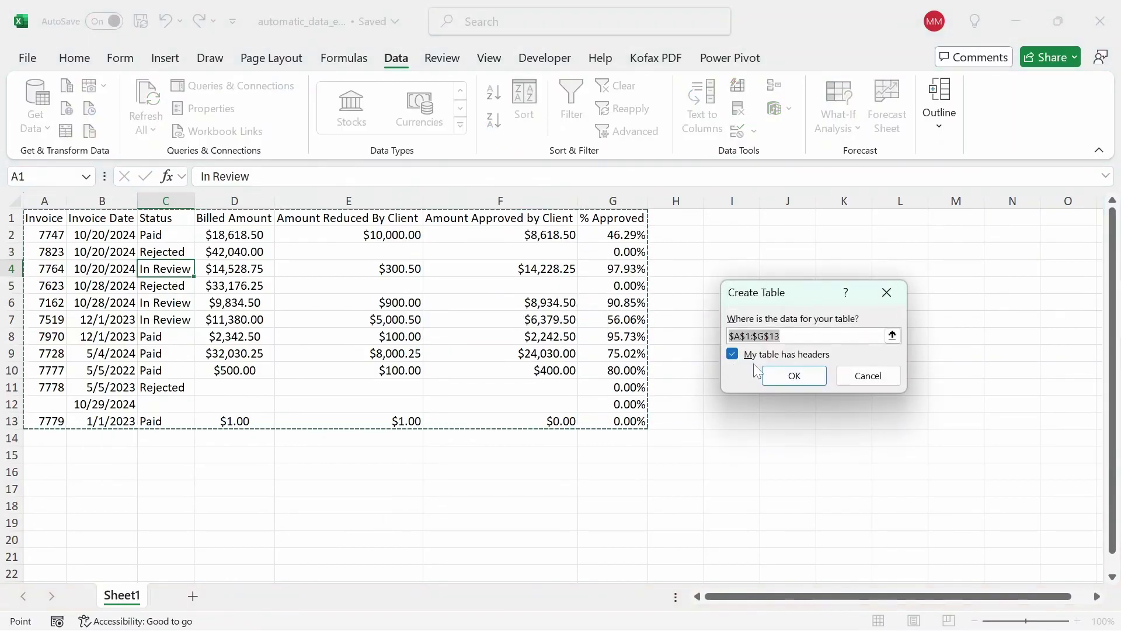
pyautogui.click(809, 385)
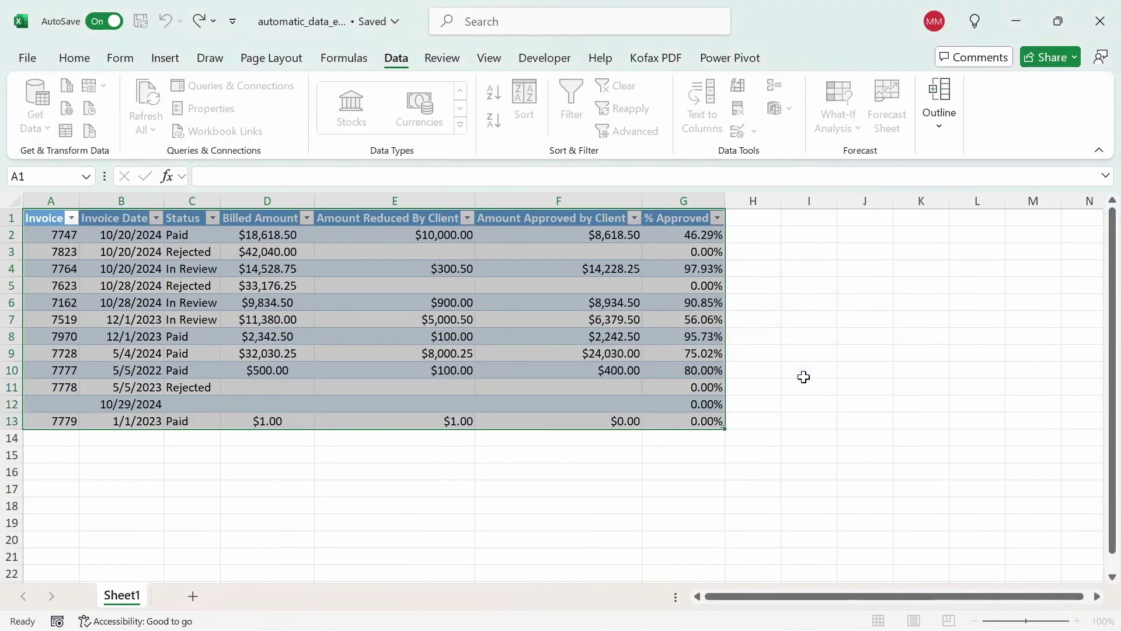
pyautogui.click(297, 286)
# Step: Open the data form over the new table, showing record 1 of 12, invoice 7747
pyautogui.click(120, 58)
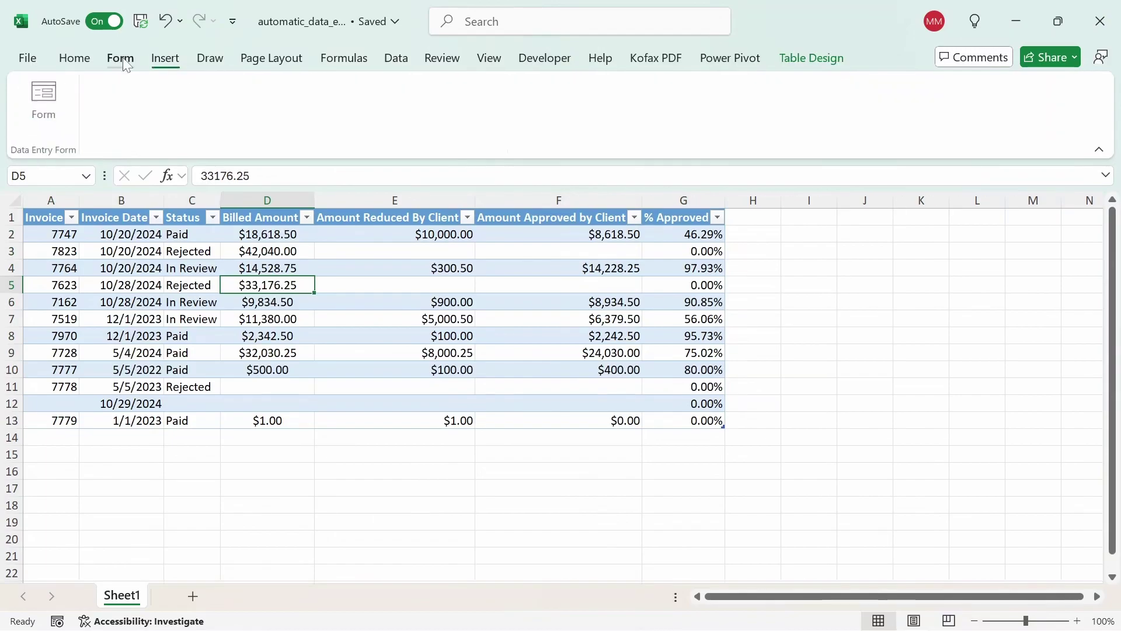
pyautogui.click(42, 99)
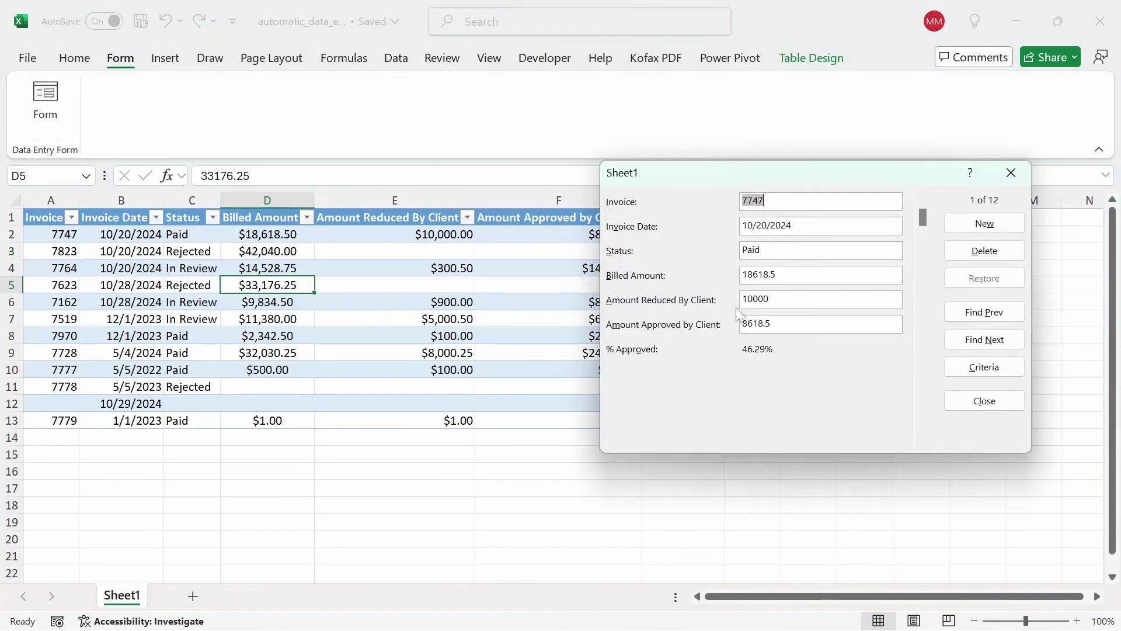